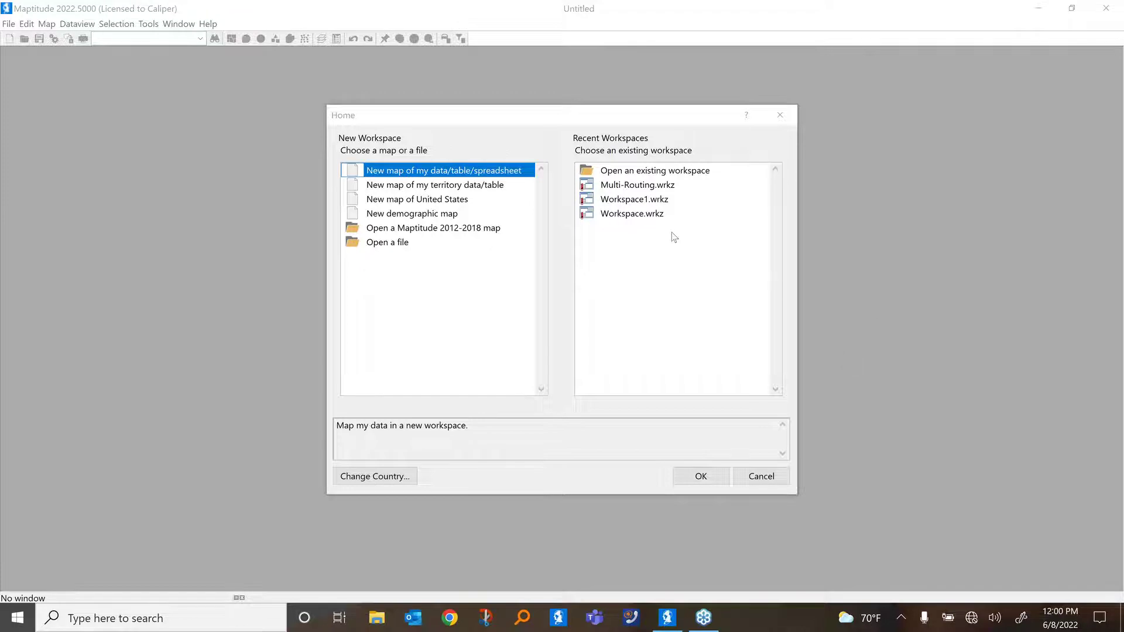
Create a new map of the United States, with United States as the display area
click(461, 201)
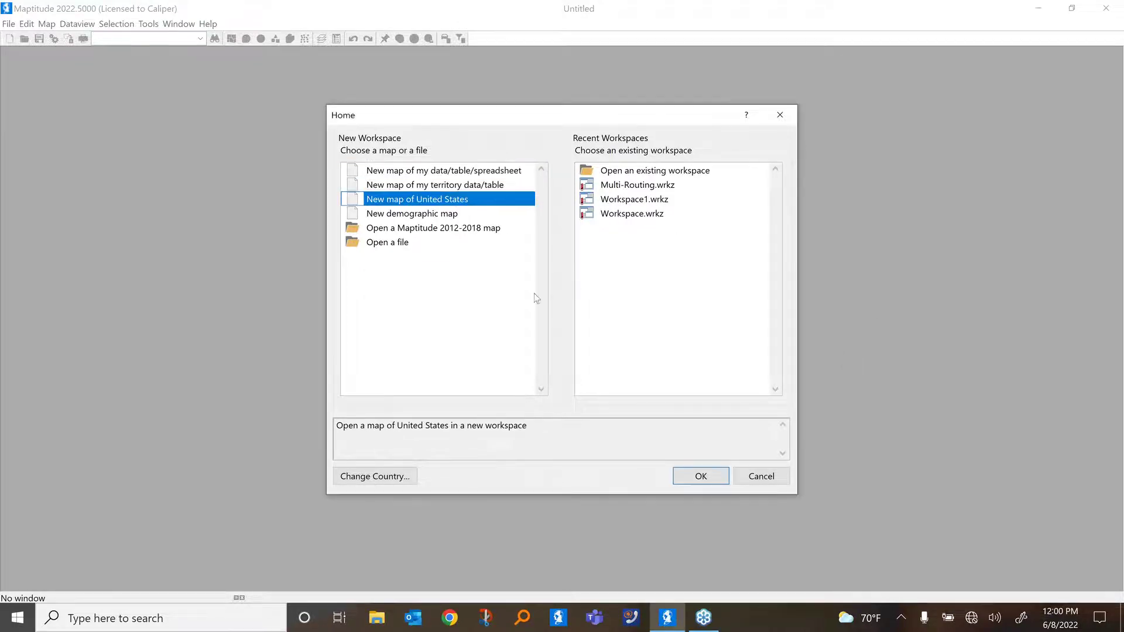
click(705, 481)
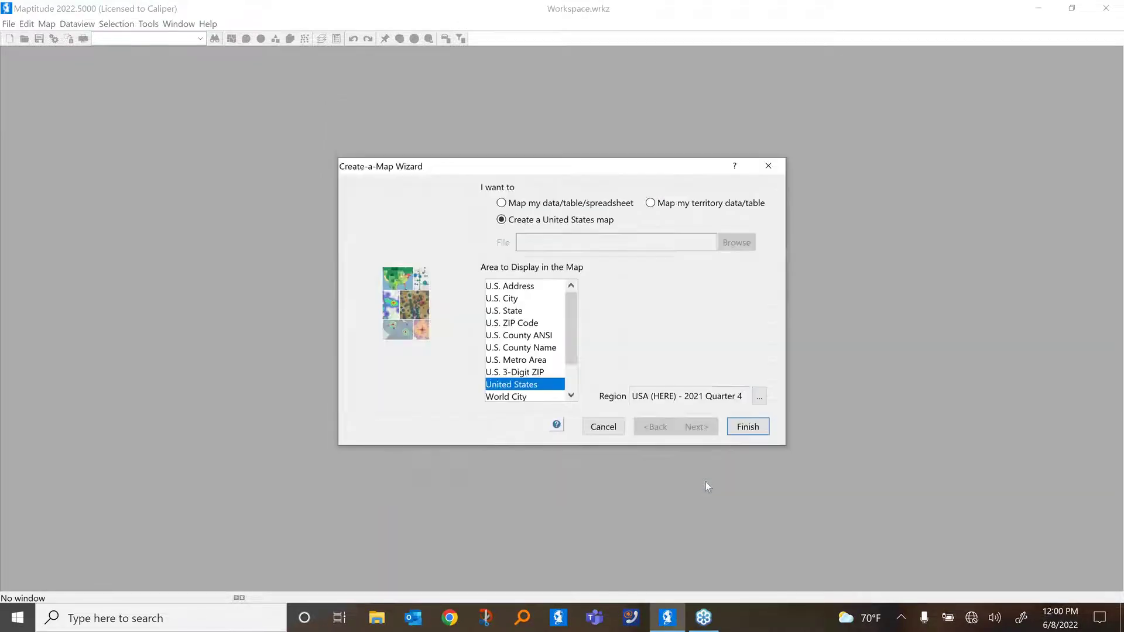
click(747, 428)
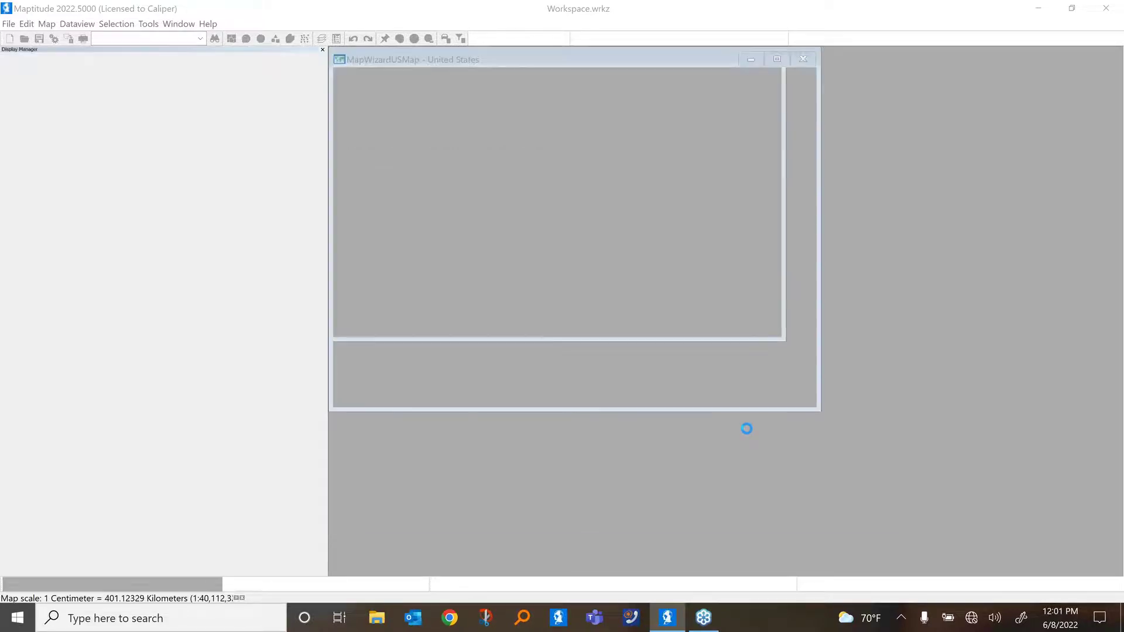
Enlarge the United States map window to fill the workspace and bring up the County layer options
drag(820, 410, 1048, 553)
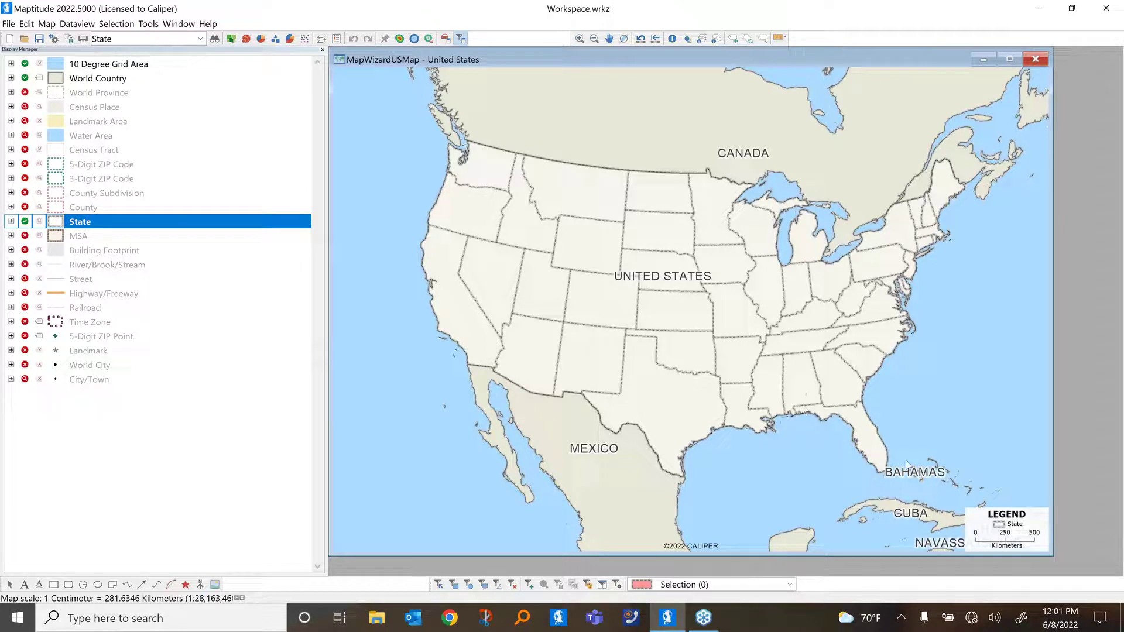
right_click(135, 208)
Open a County dataview, browse its % Population change and age columns, and move it aside
click(168, 240)
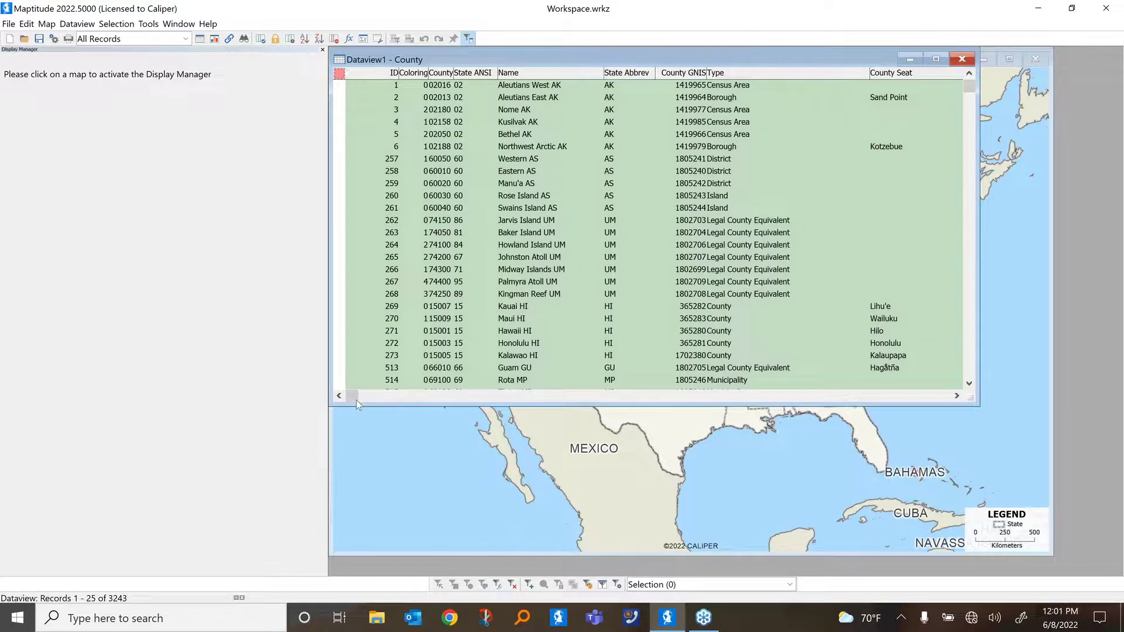
drag(349, 397, 403, 402)
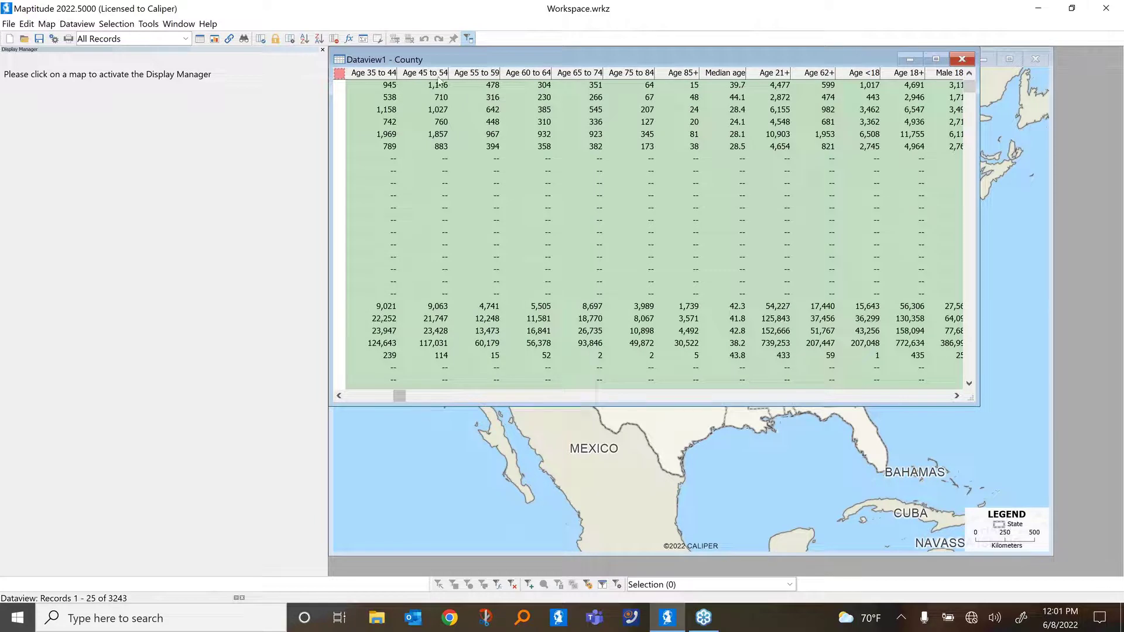
mouse_move(440, 82)
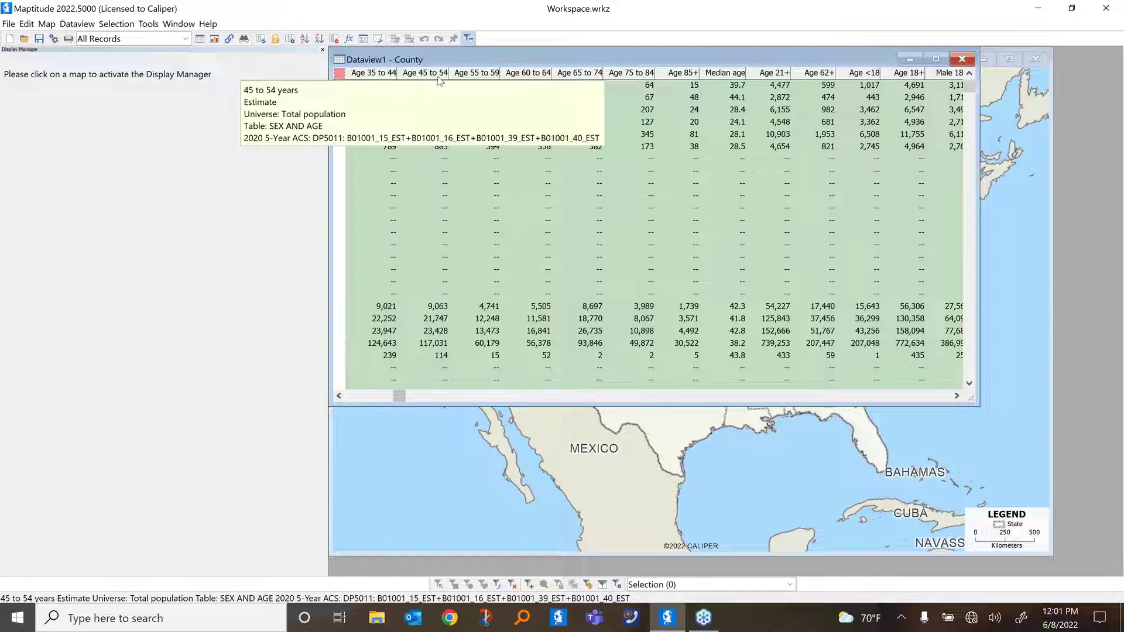
click(339, 397)
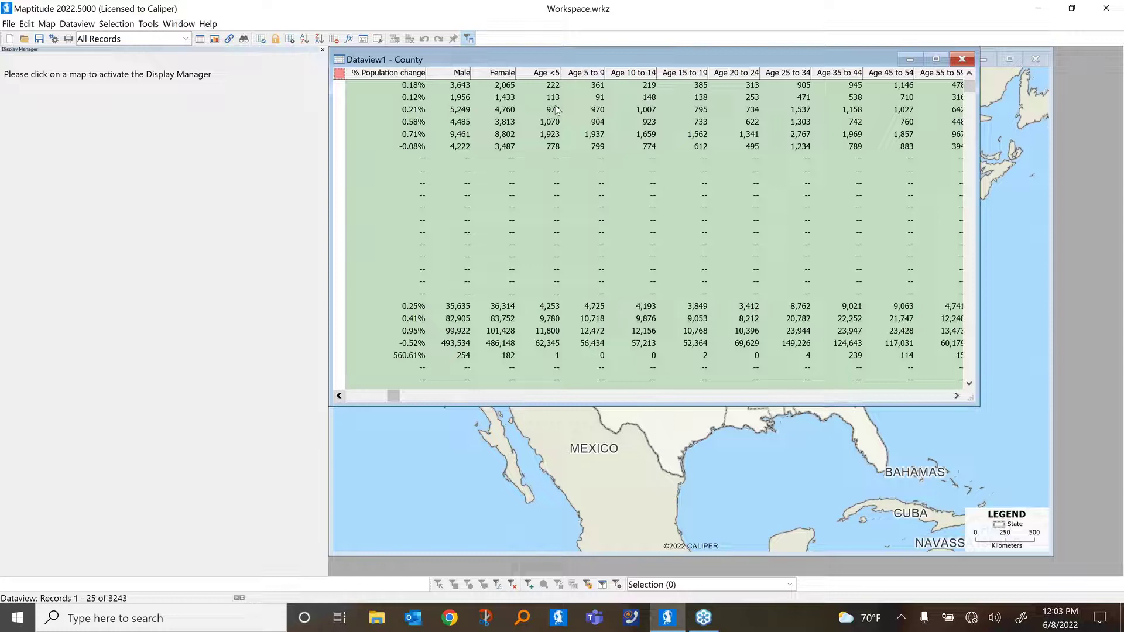
drag(621, 61, 385, 193)
Close the Dataview1 - County window to return to the state map
click(726, 194)
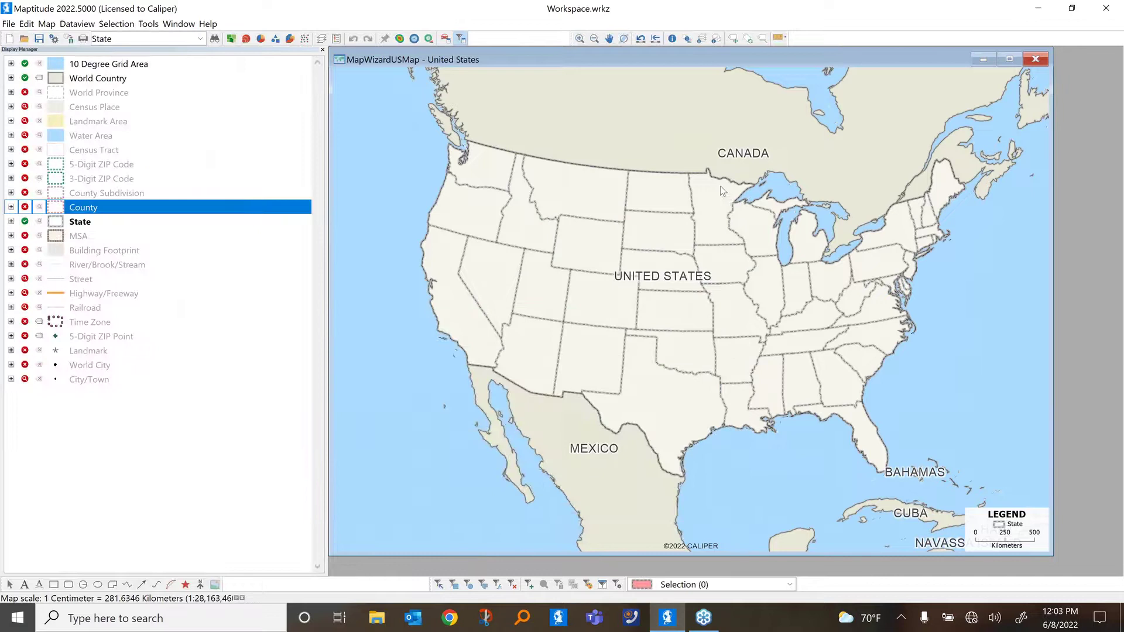
Start a new workspace from the File commands
mouse_move(621, 233)
click(146, 24)
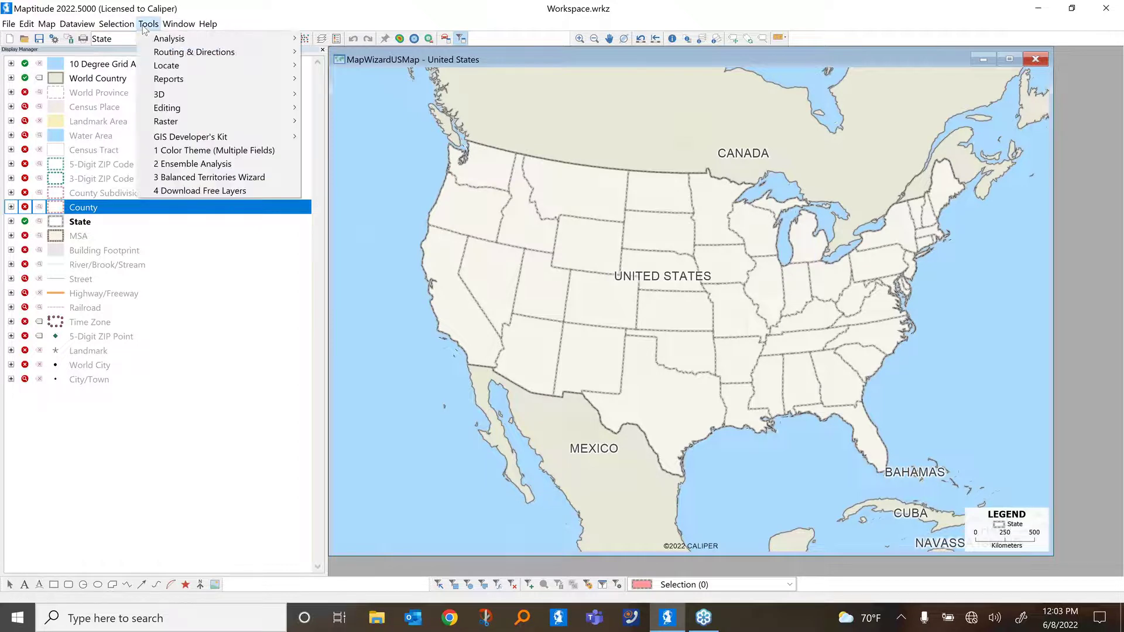
mouse_move(155, 53)
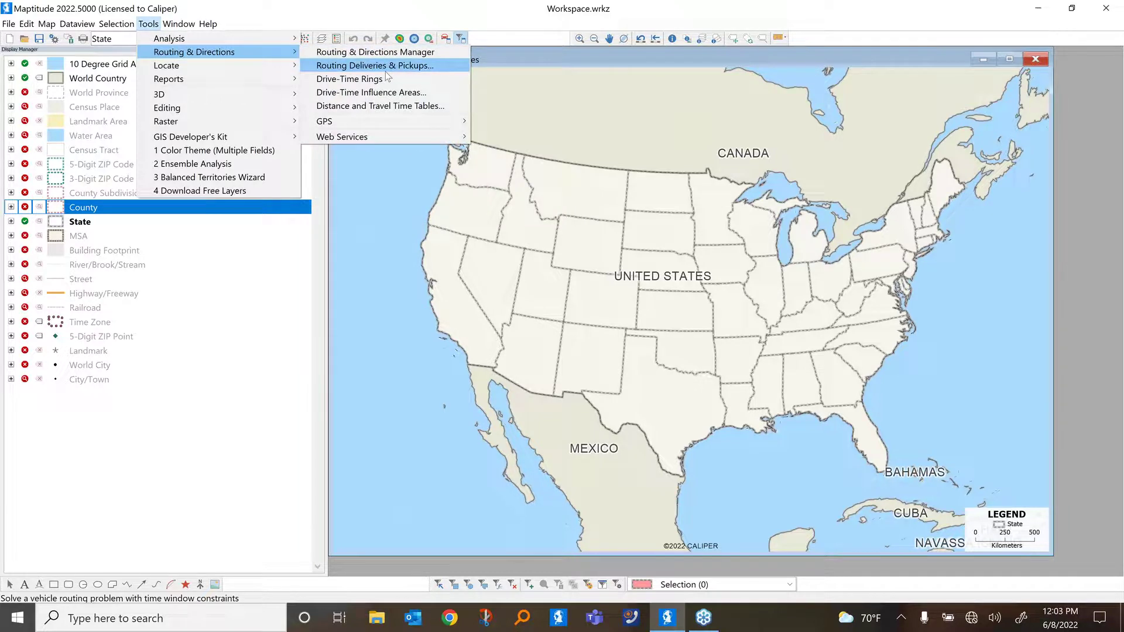
click(179, 23)
click(8, 24)
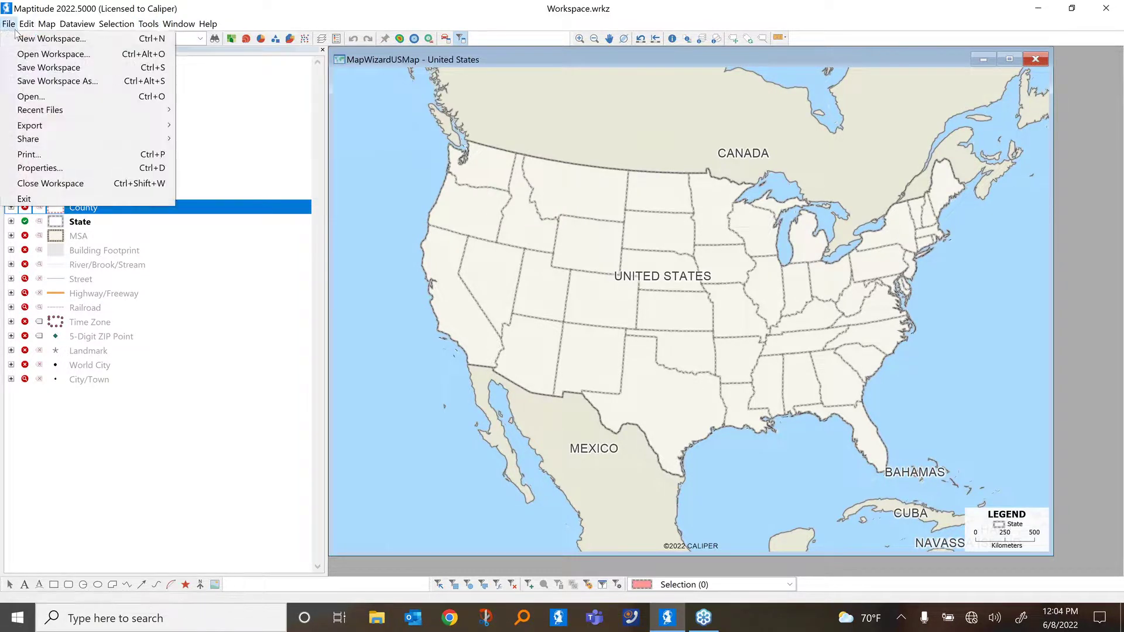
click(21, 41)
Discard the current workspace unsaved and open Multi-Routing.wrkz from Recent Workspaces
click(563, 329)
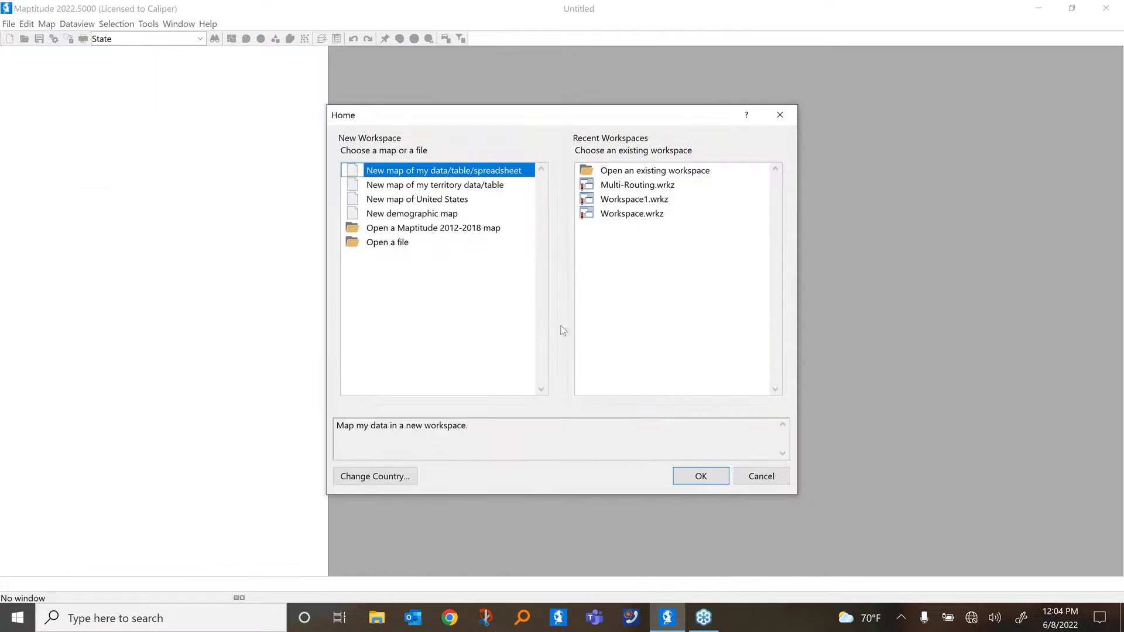
click(641, 186)
click(718, 477)
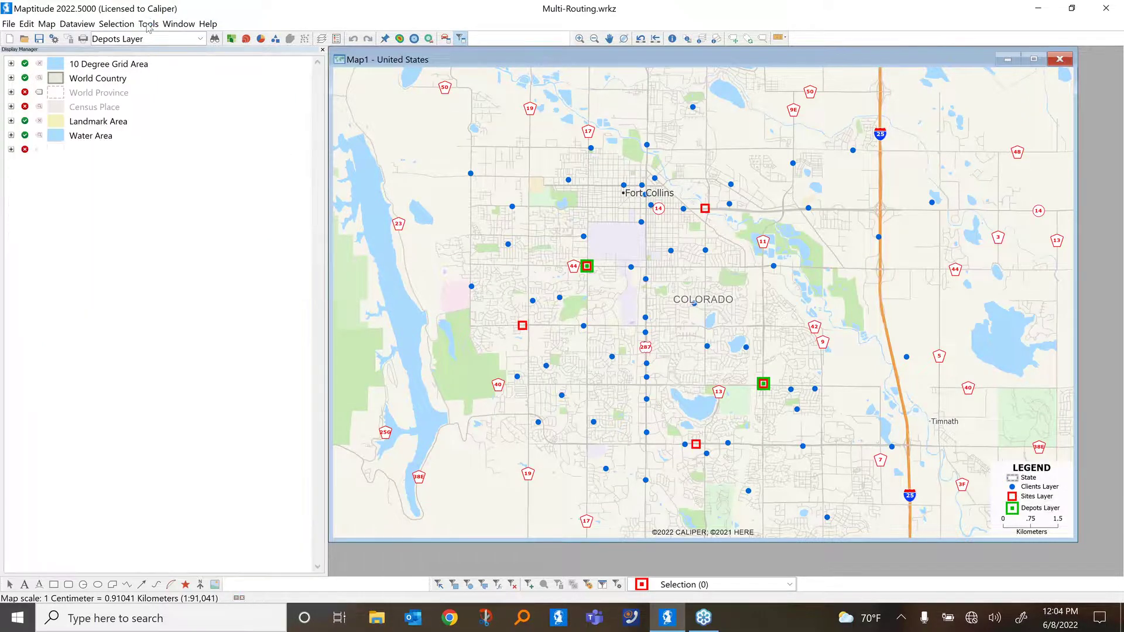
Launch the Routing Deliveries & Pickups Wizard under Routing & Directions
click(148, 24)
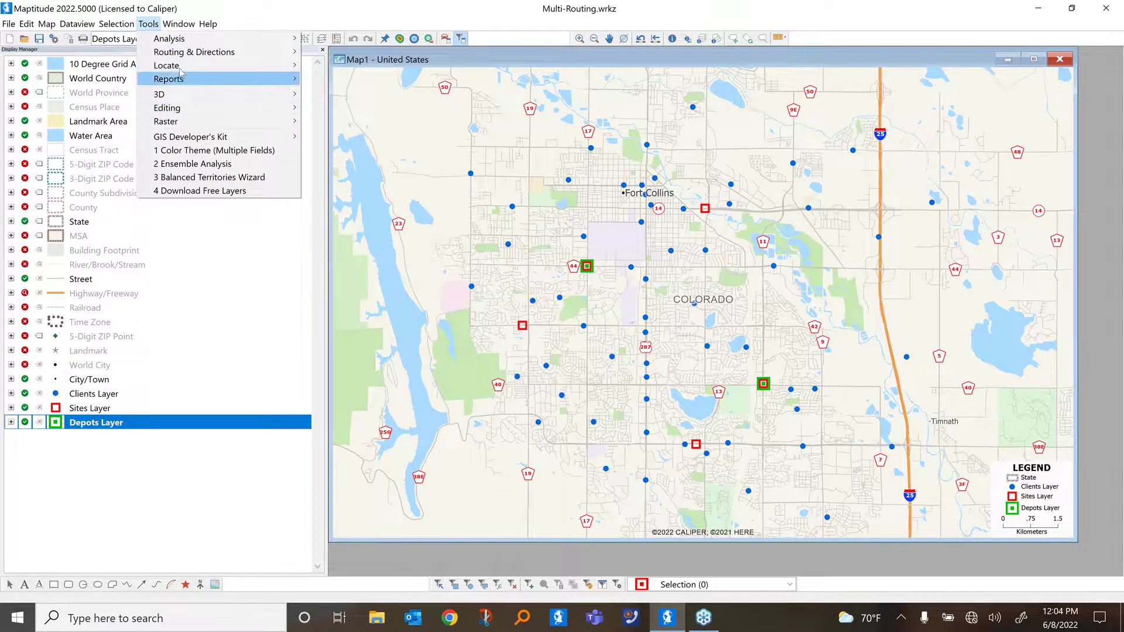
mouse_move(258, 54)
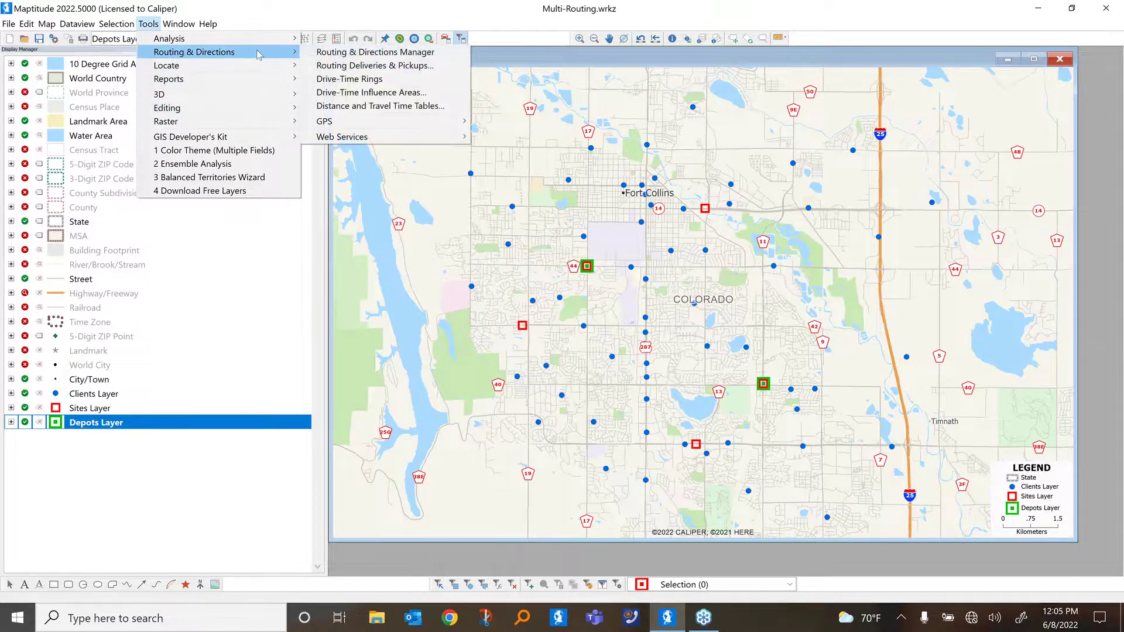
click(380, 68)
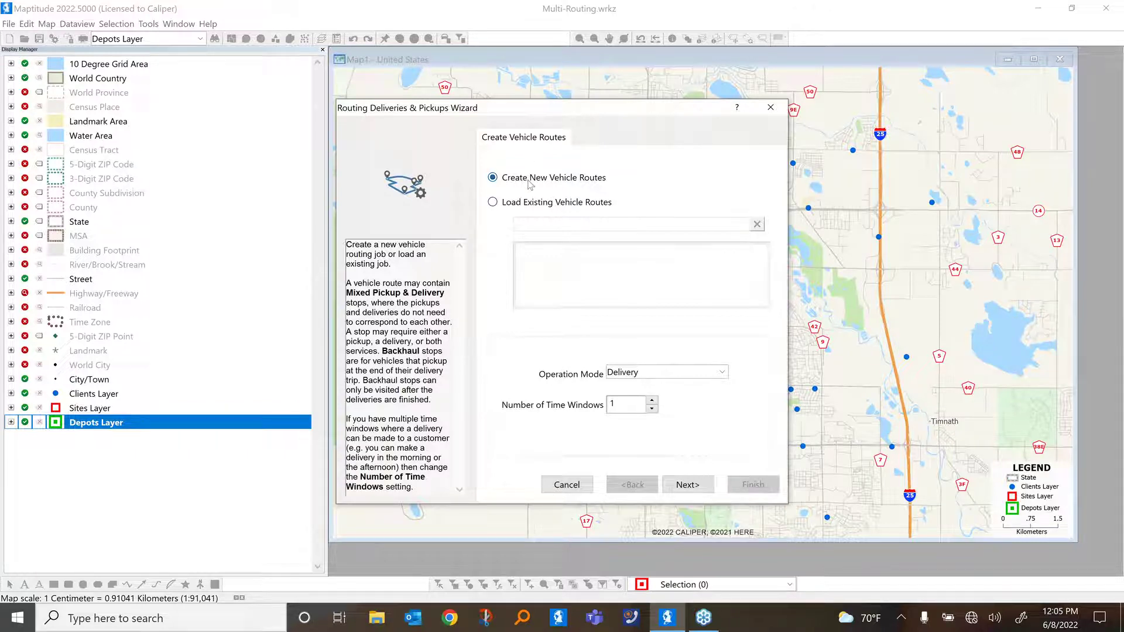
Keep Create New Vehicle Routes and advance to the Customers step
click(701, 487)
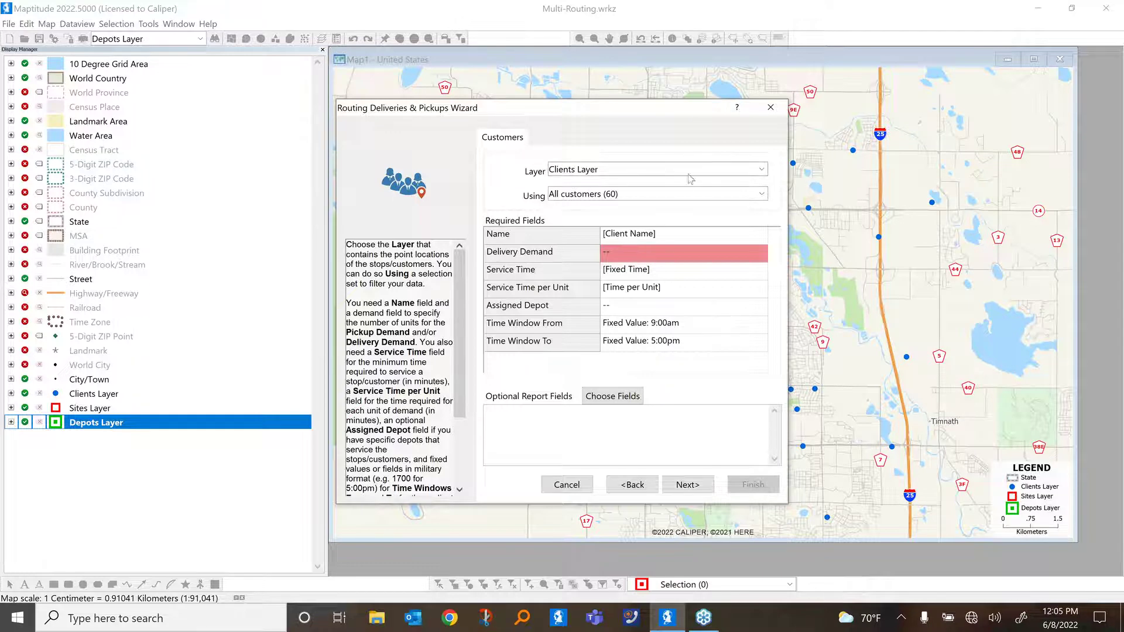
Set the customers' Delivery Demand to a fixed value of 1
click(678, 258)
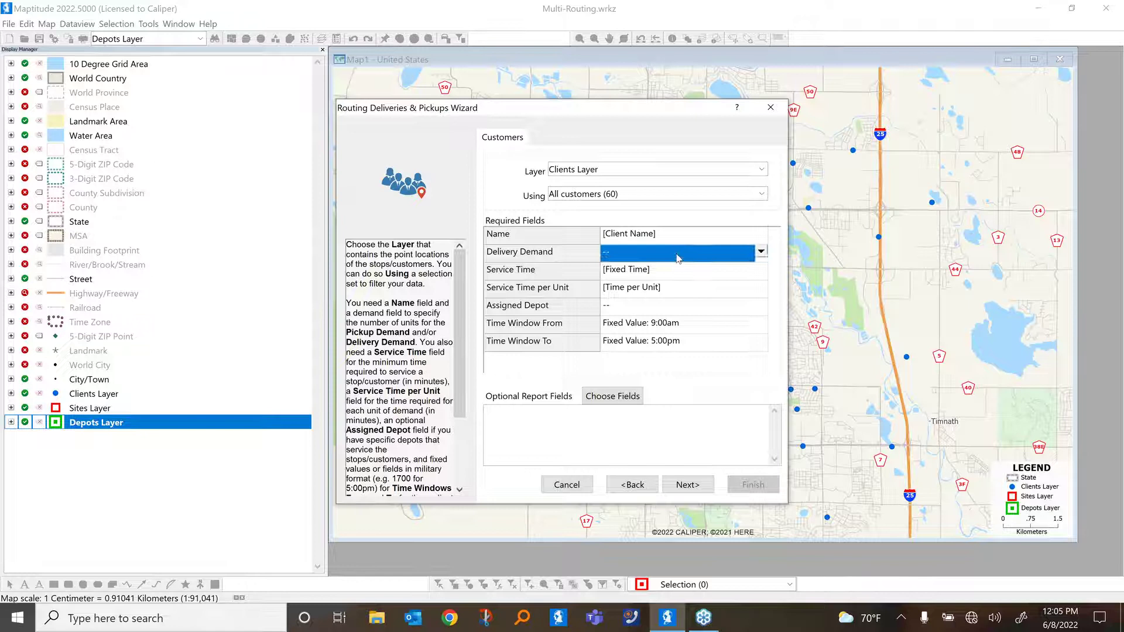
click(678, 258)
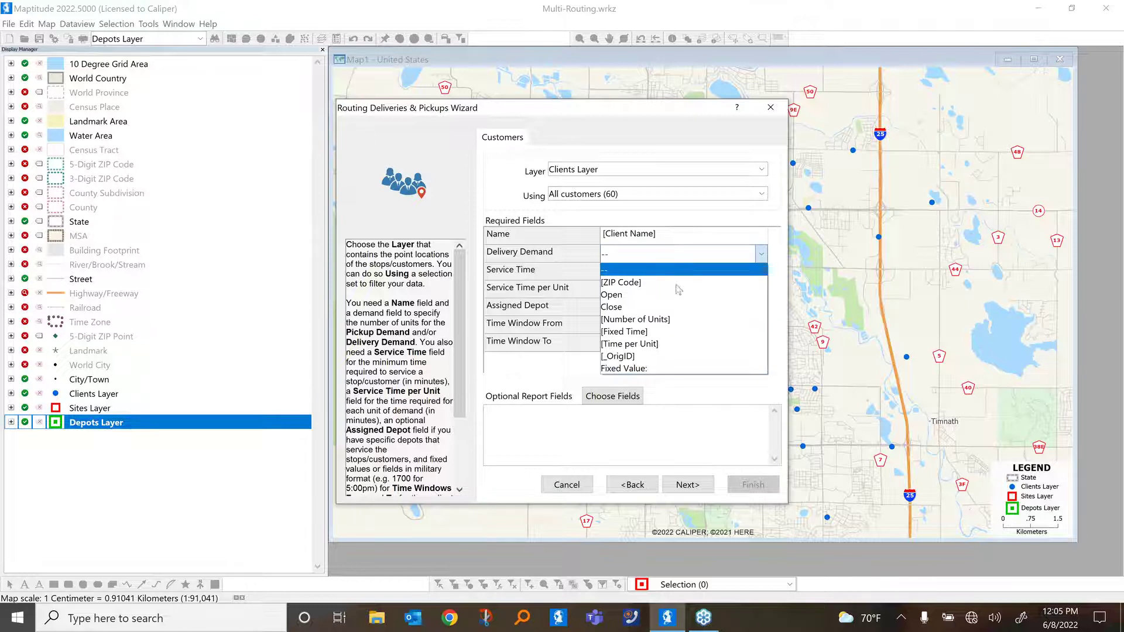
click(660, 368)
text(1)
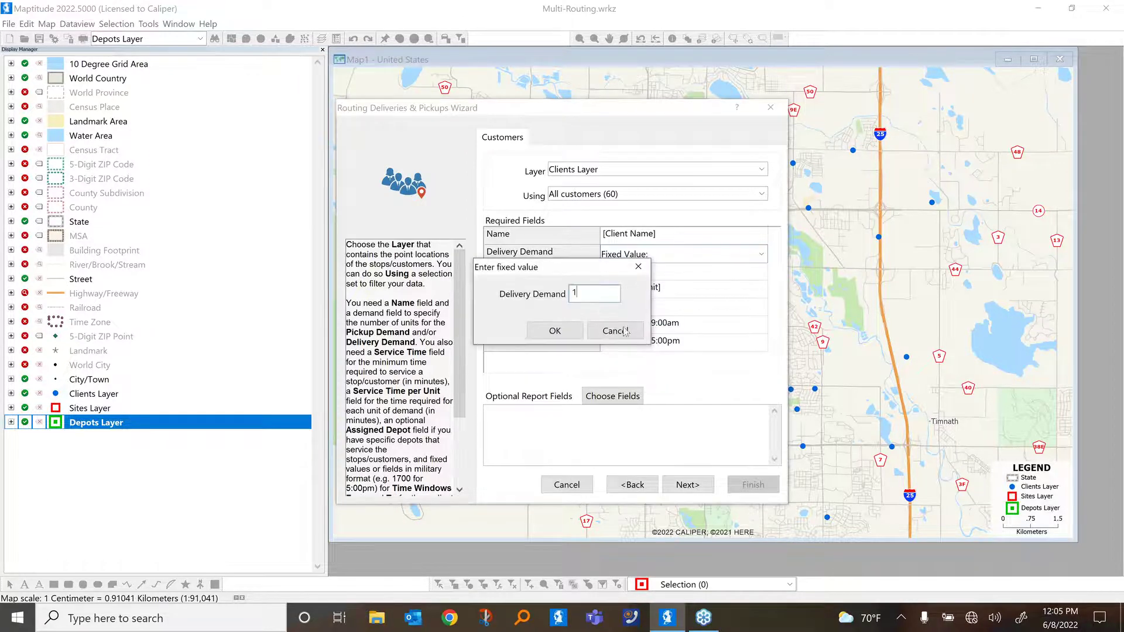
click(553, 331)
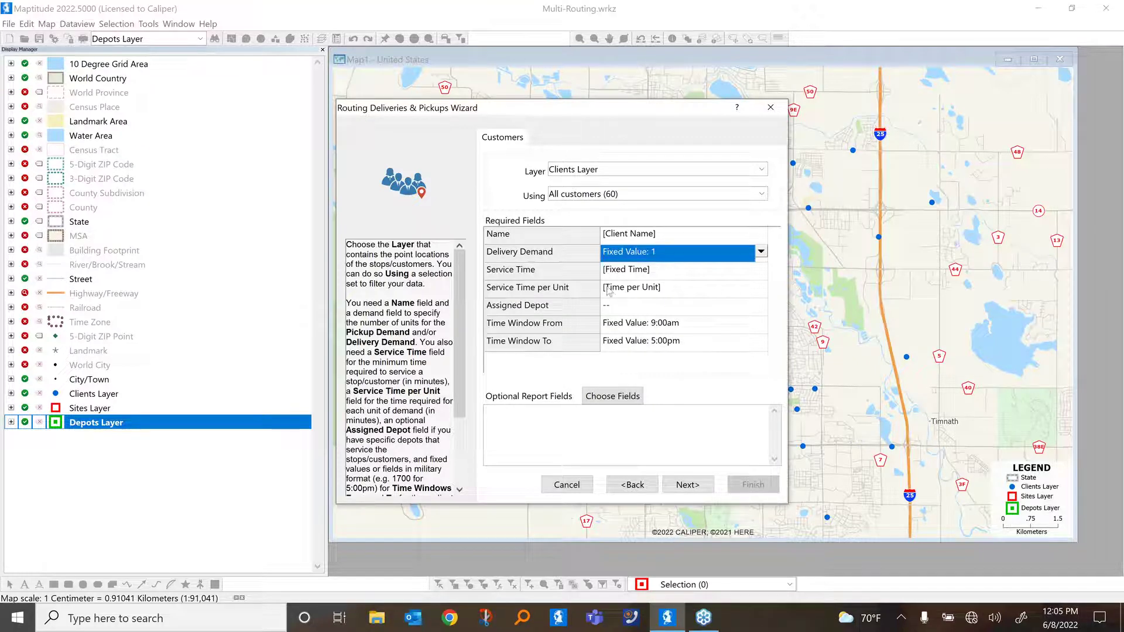
Take the customer time window from the Open and Close fields, then continue to depots
click(668, 275)
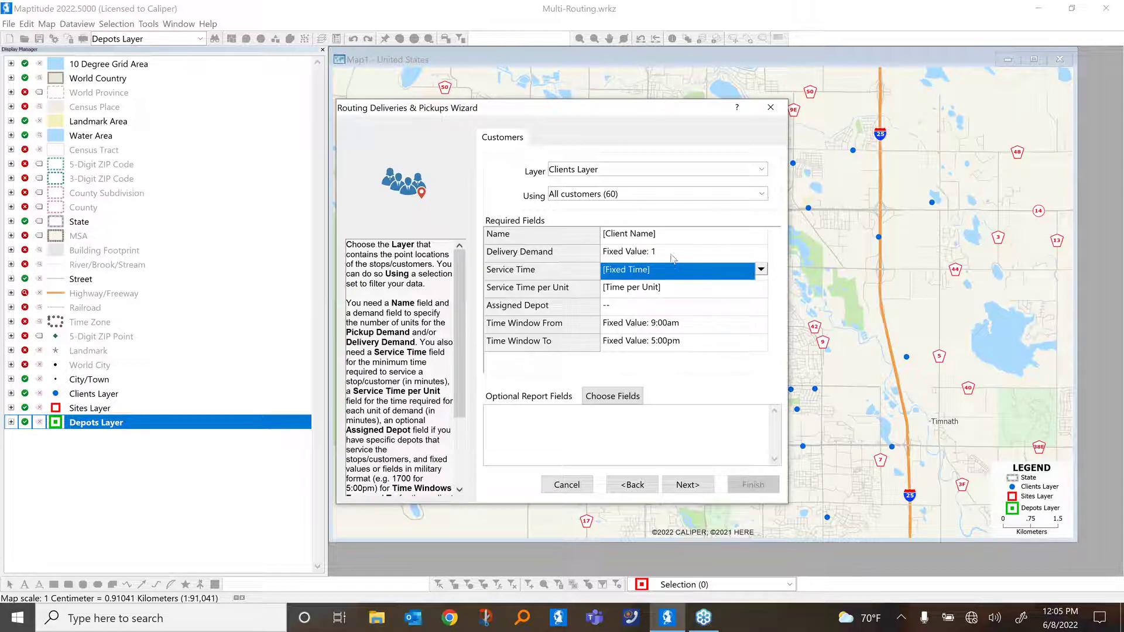
click(673, 311)
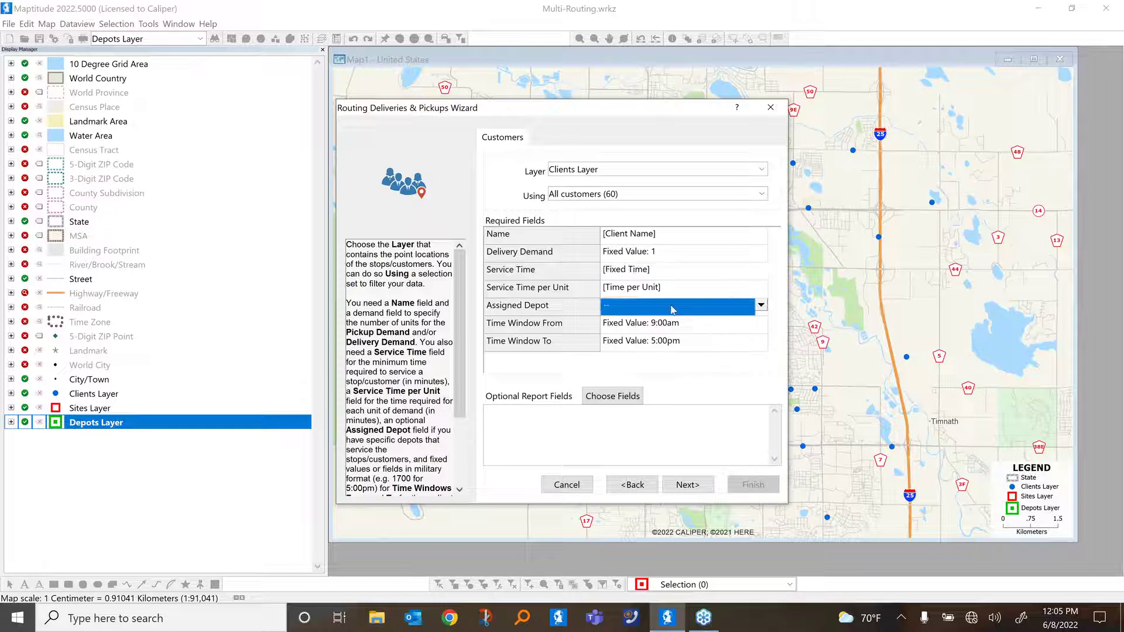
click(694, 328)
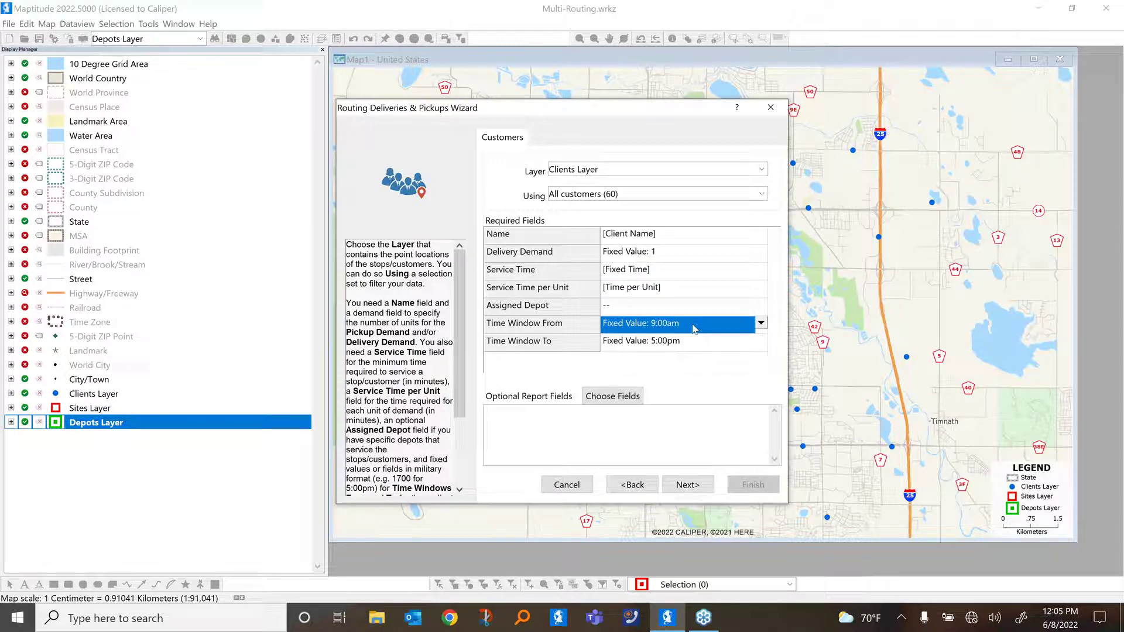
click(711, 328)
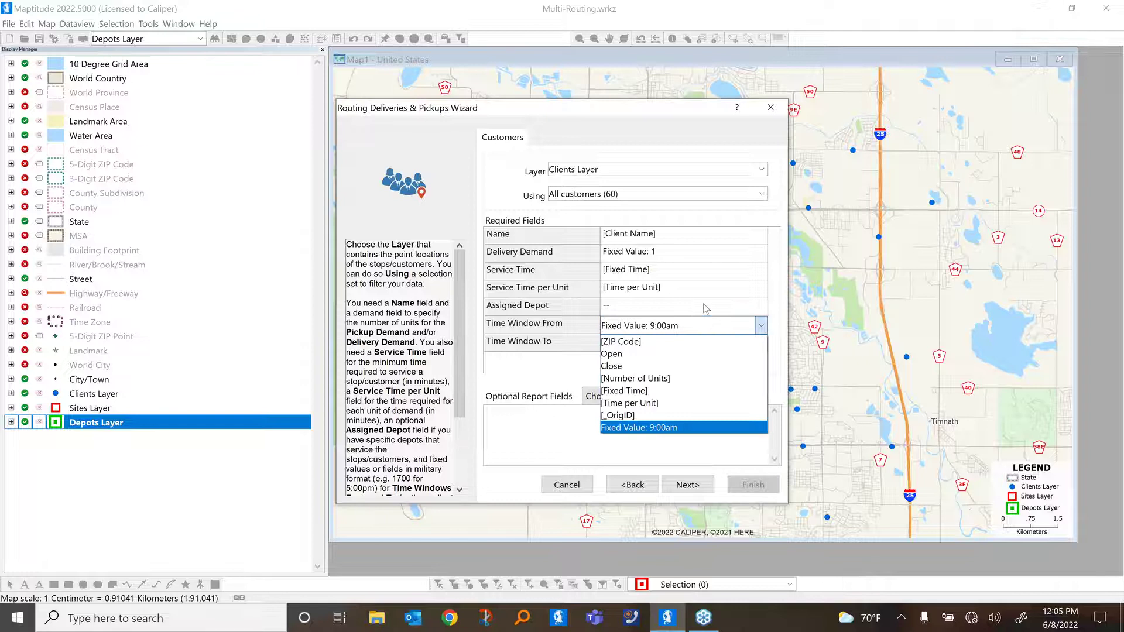
click(662, 360)
click(699, 346)
click(699, 346)
click(681, 384)
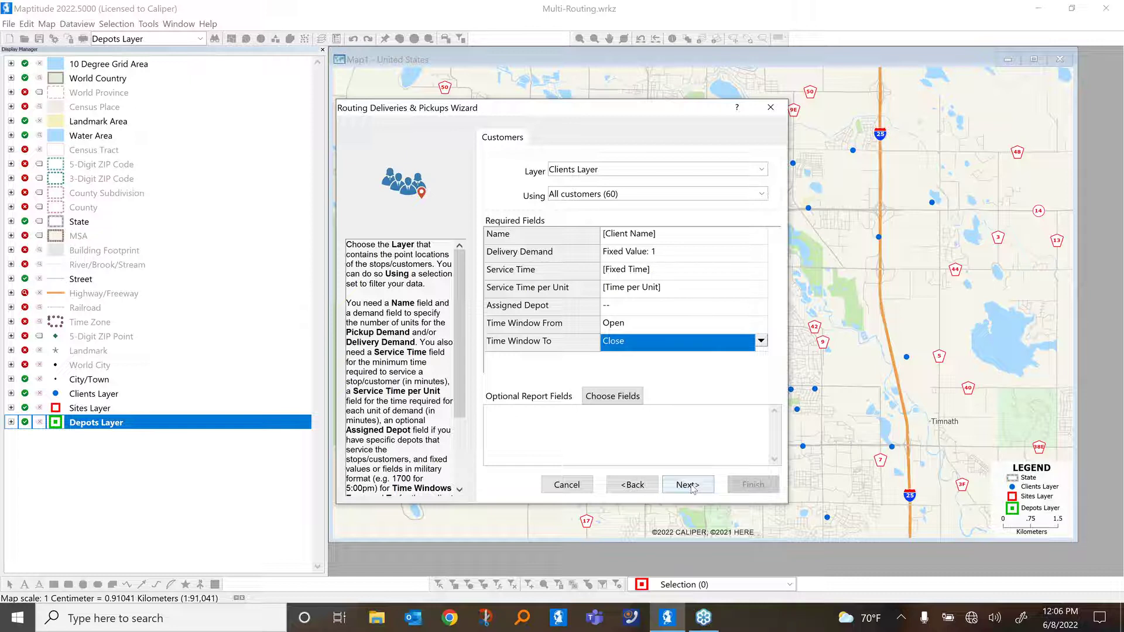
click(691, 486)
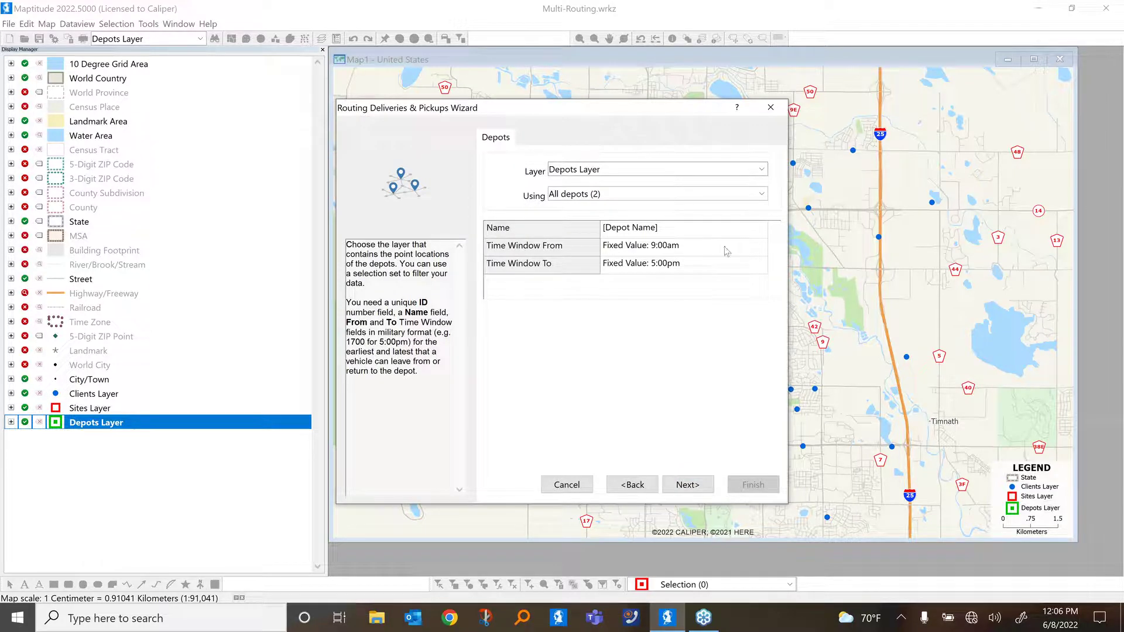
Use the [Depot Open] and [Depot Close] fields as the depots' time window start and end
double_click(704, 248)
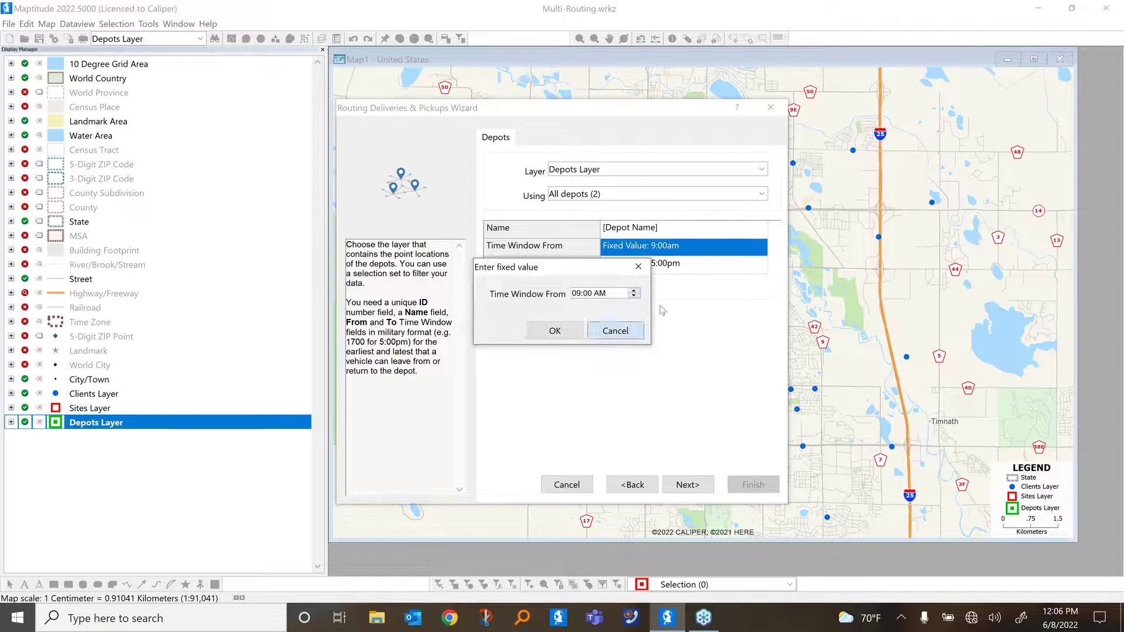
click(624, 331)
click(761, 248)
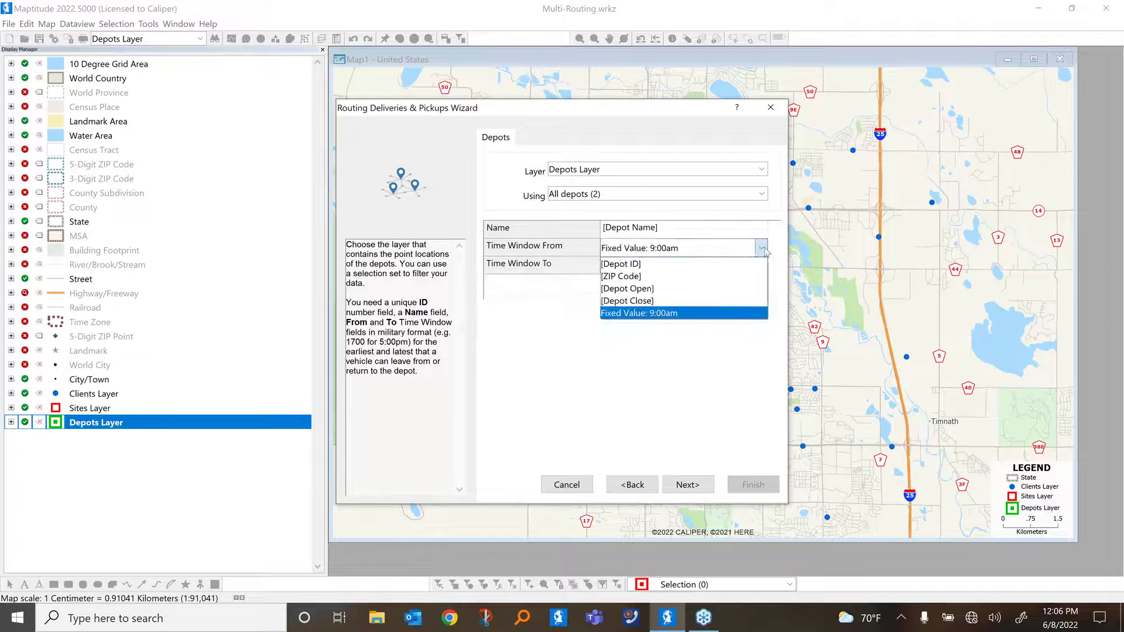
click(694, 289)
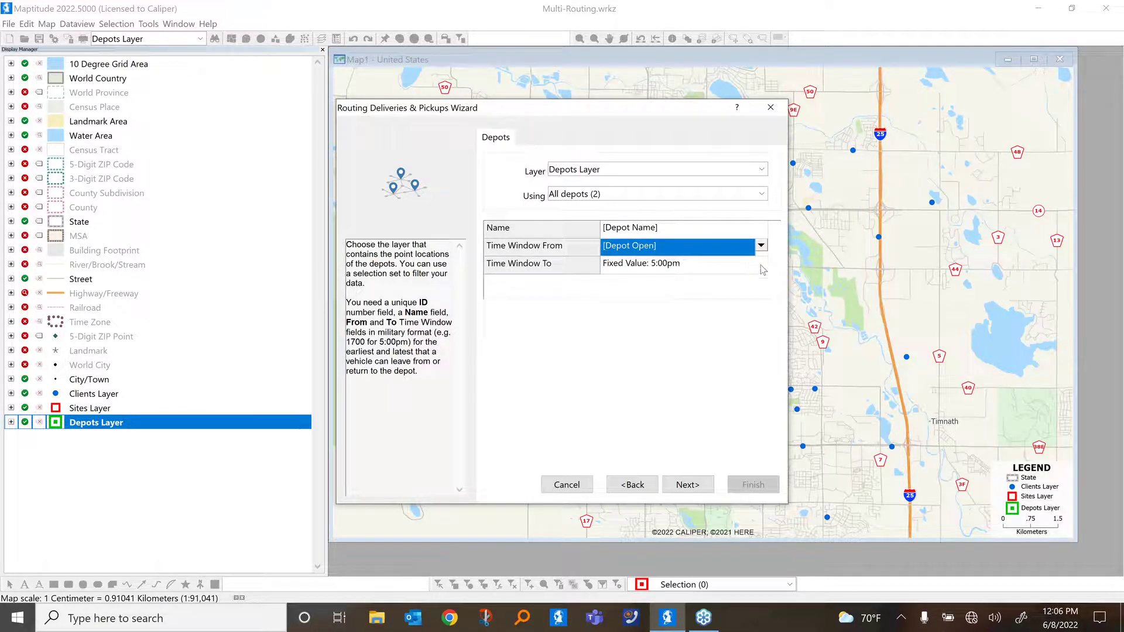
click(763, 269)
click(761, 266)
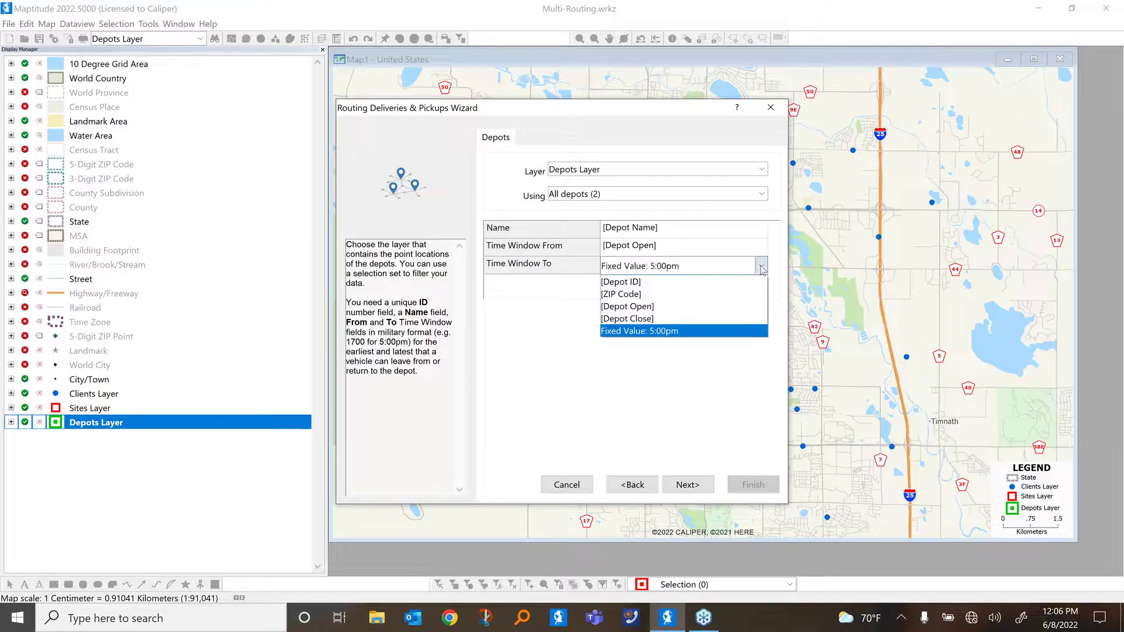
click(695, 320)
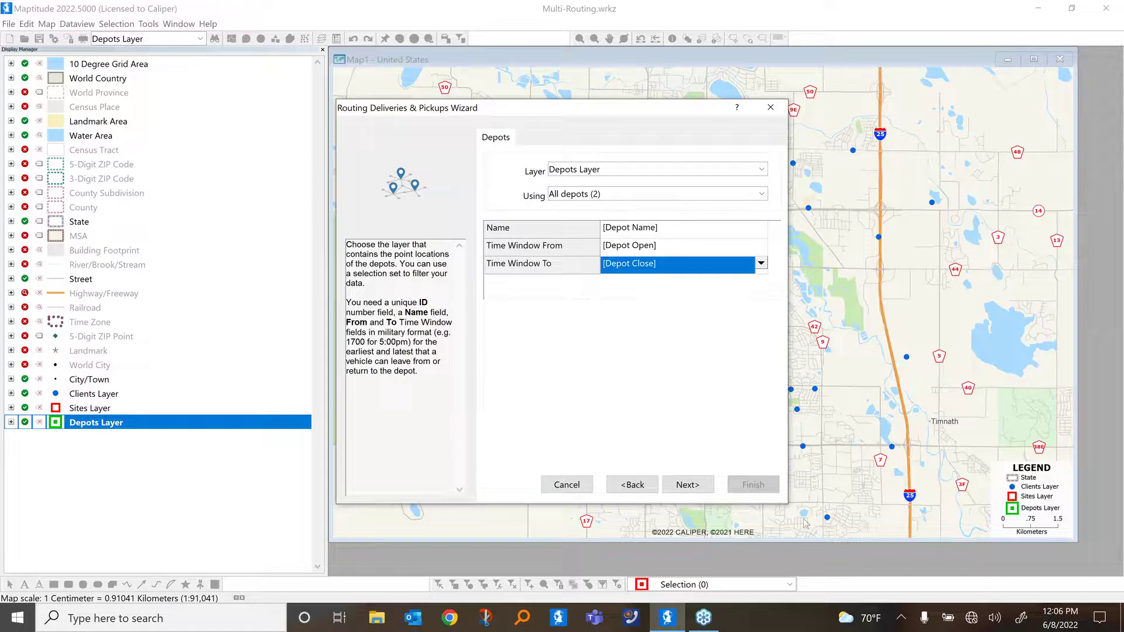
Add two vehicle records and assign the first vehicle to Depot 1
click(705, 488)
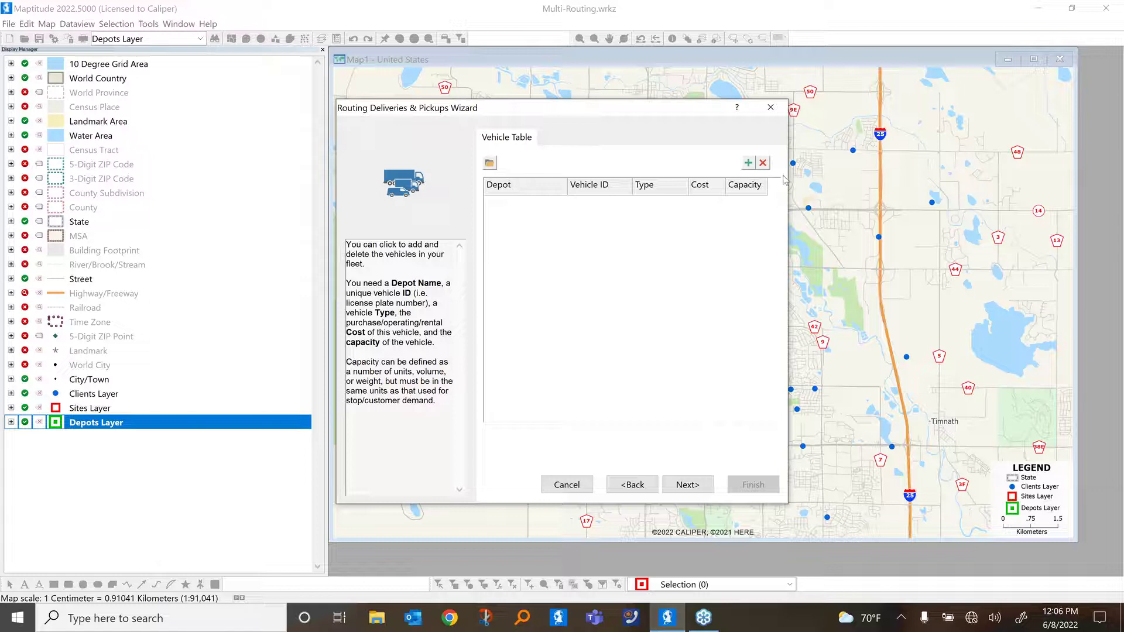
click(749, 164)
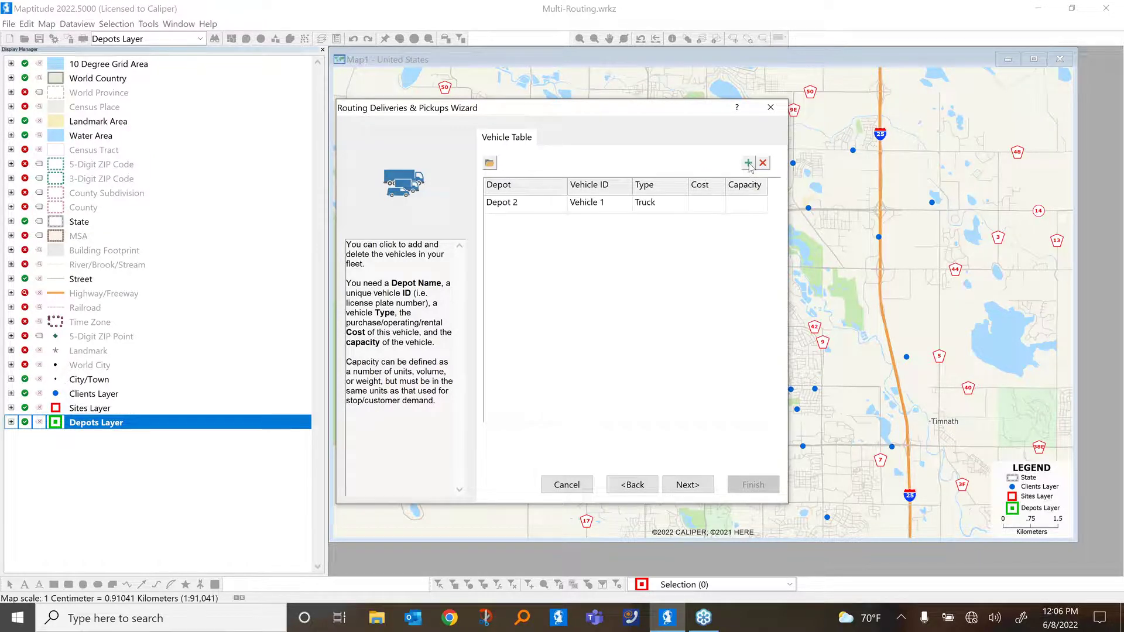
click(749, 164)
click(553, 206)
click(560, 205)
click(516, 234)
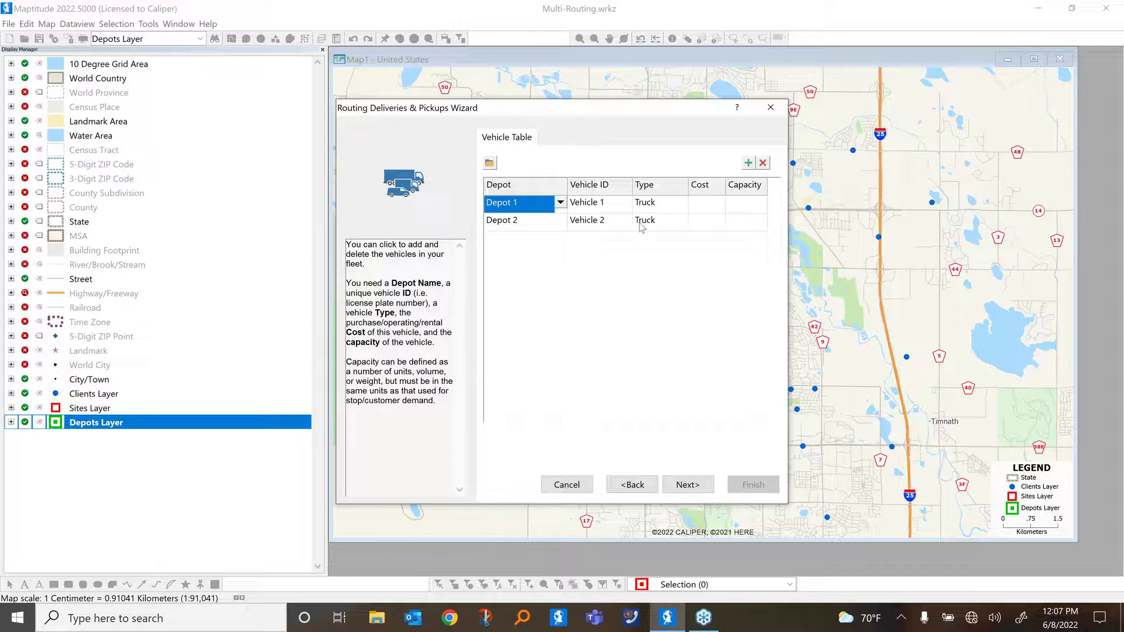
Give both trucks a capacity of 10000 and a cost of 5
click(661, 208)
click(661, 208)
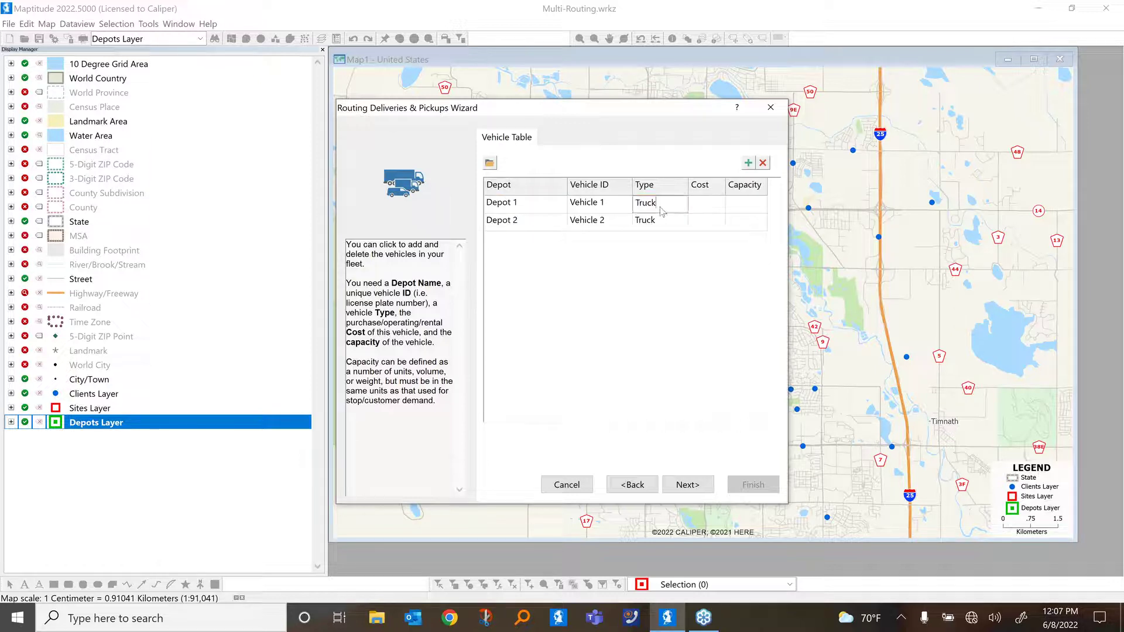
click(709, 207)
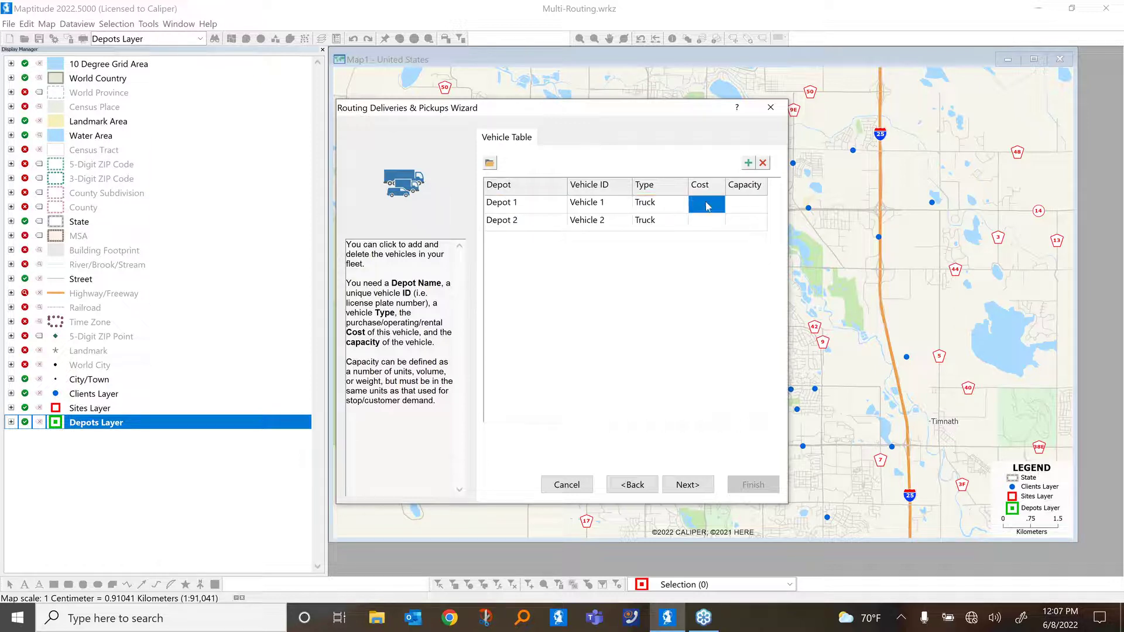
click(739, 204)
text(100)
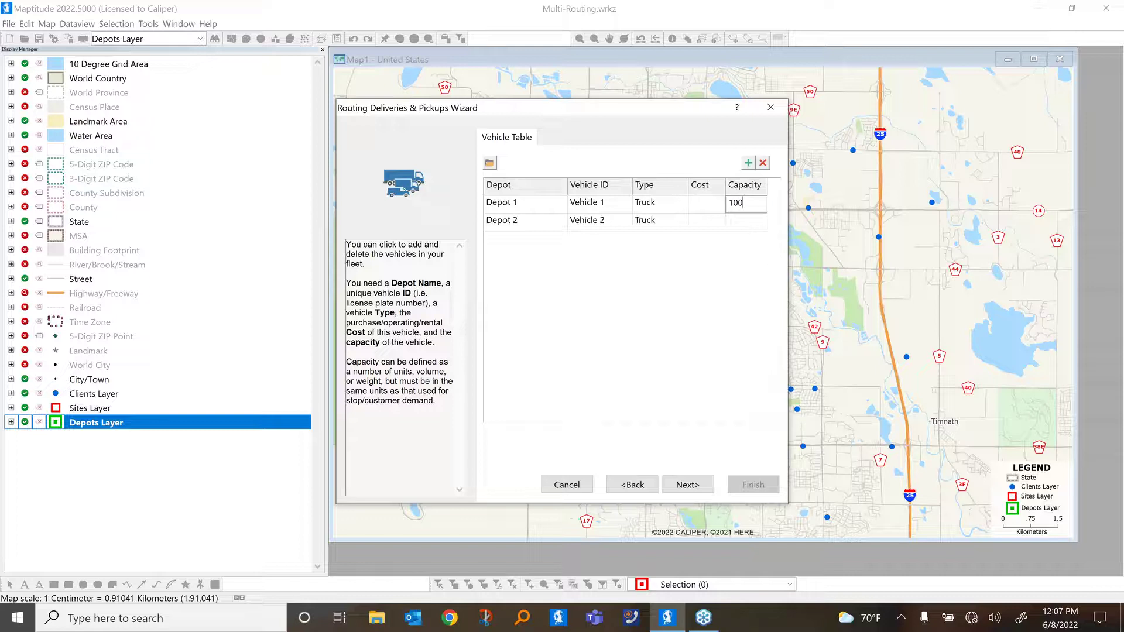
text(00)
click(740, 220)
text(10000)
click(705, 205)
text(5)
click(707, 224)
text(5)
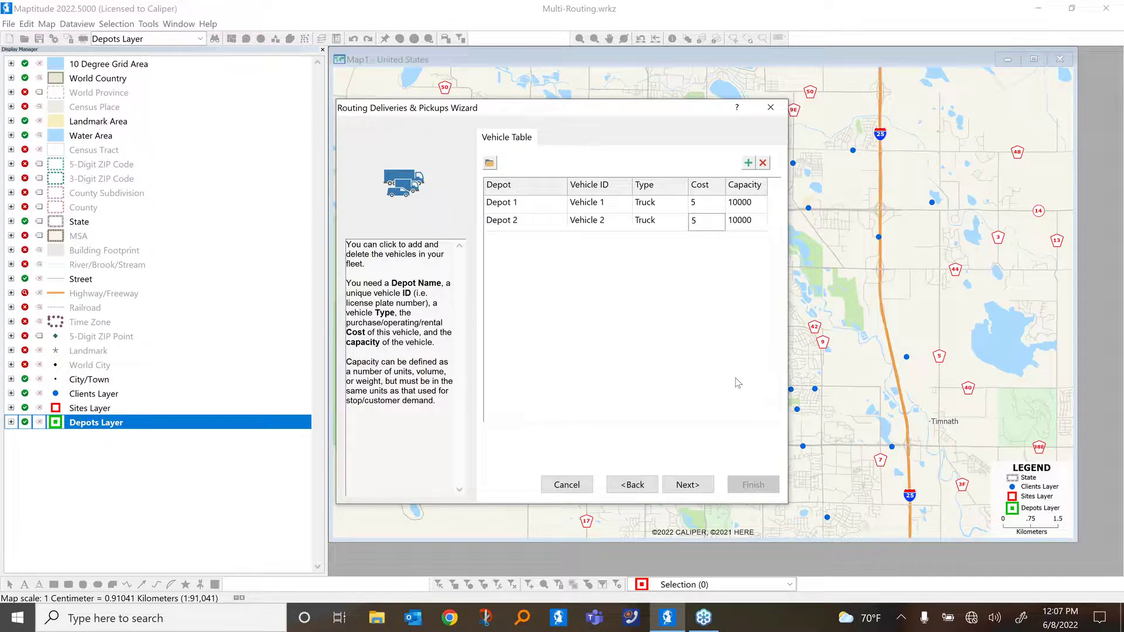
Balance the depot routes by Time (in hours) and finish the routing setup to solve the routes
click(690, 487)
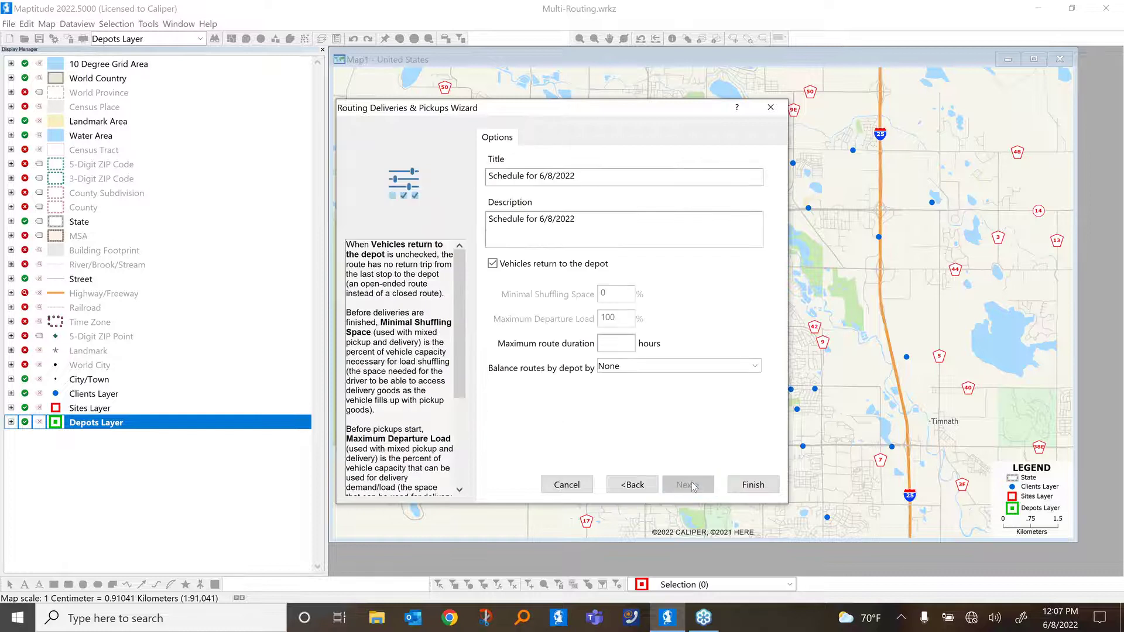
click(661, 368)
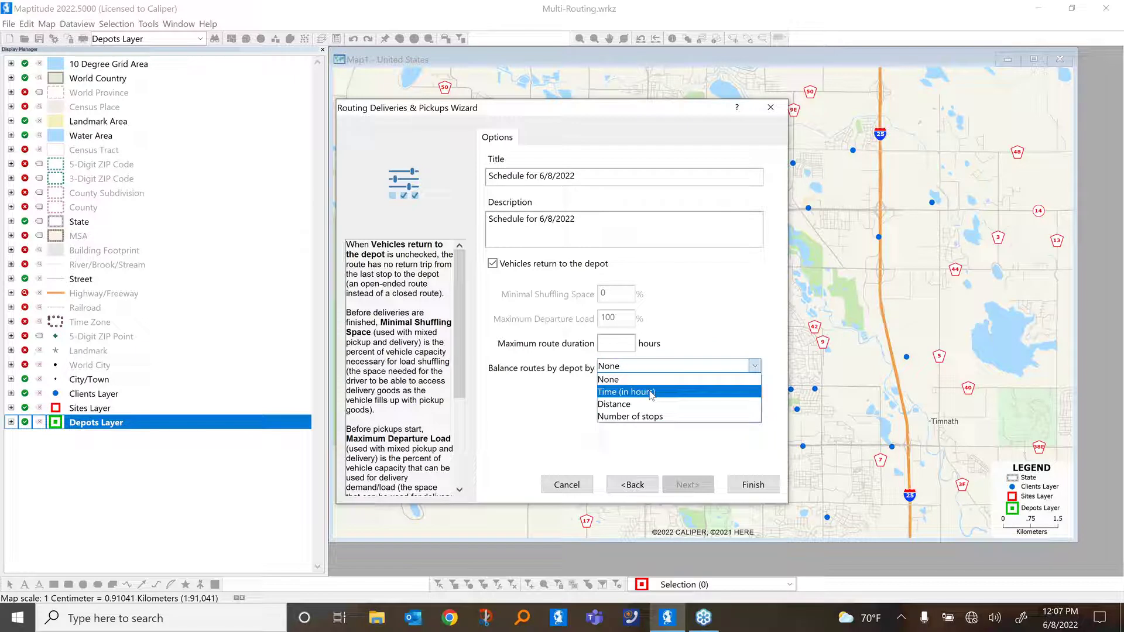
click(649, 392)
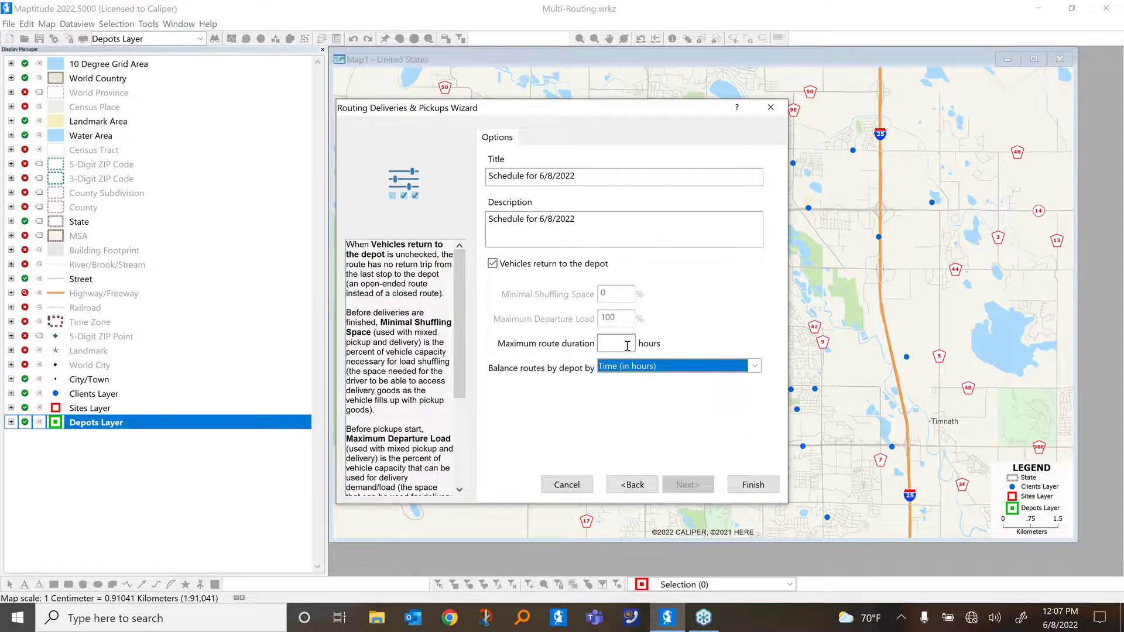
click(753, 484)
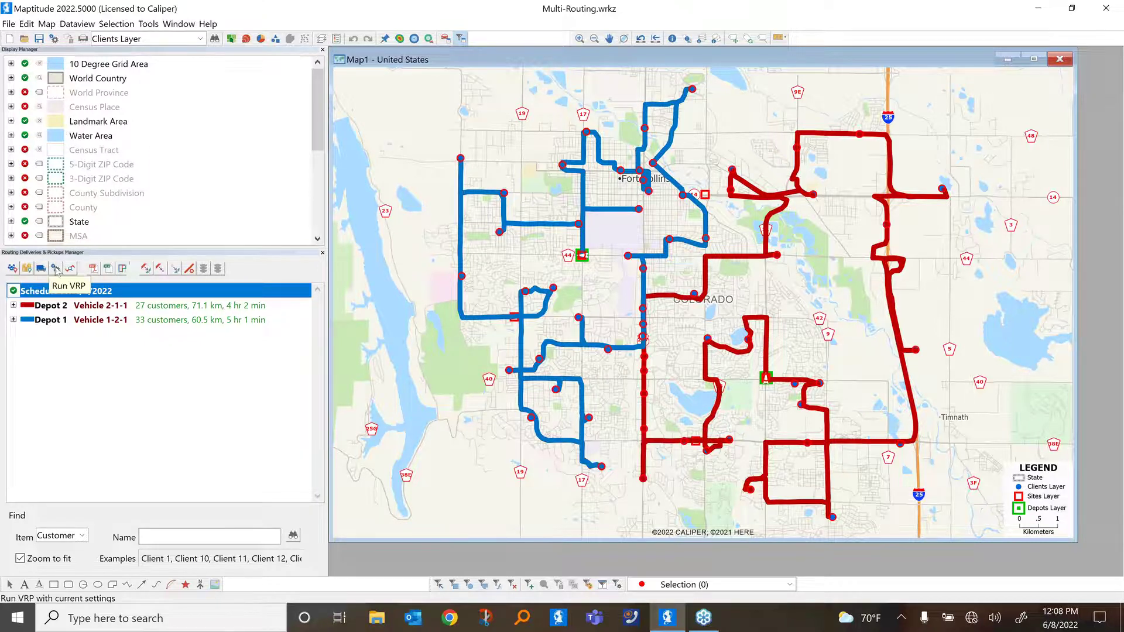
After the red and blue depot routes are generated, bring up the Customers page of the routing settings
click(11, 269)
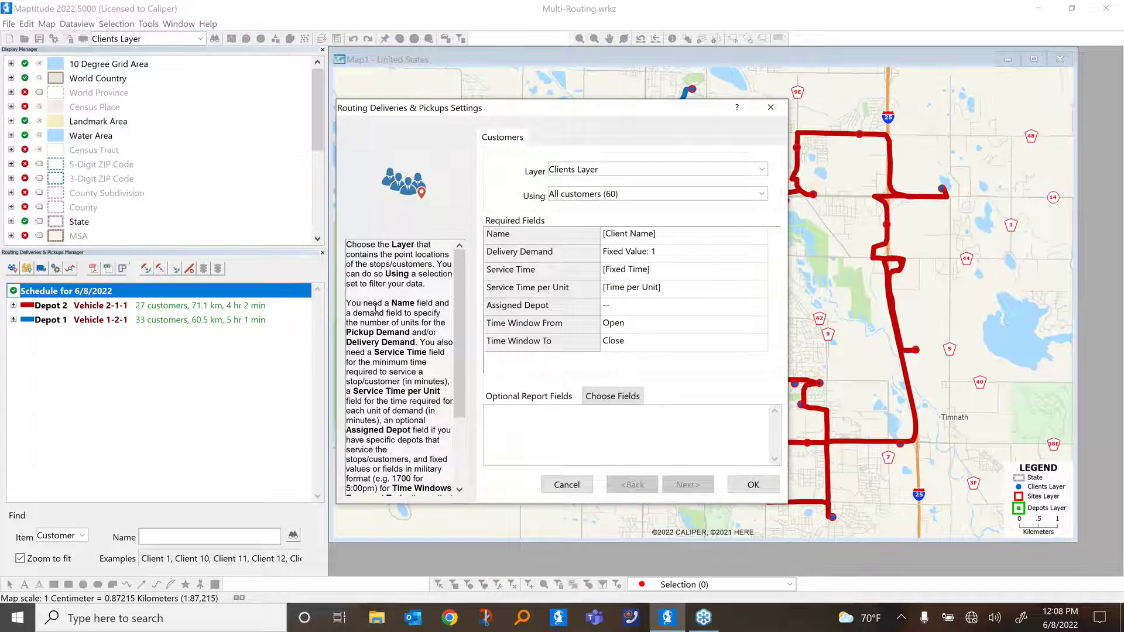
Close the Routing Deliveries & Pickups Settings dialog to return to the Fort Collins two-route map
click(769, 108)
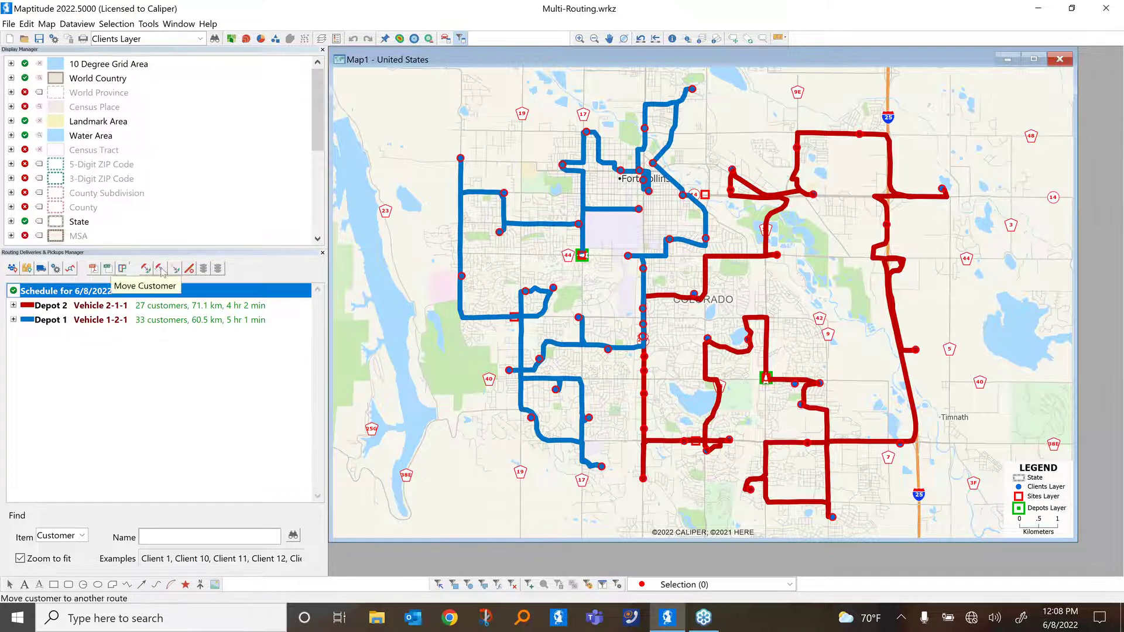
Attempt moving a blue-route customer with the Move Customer tool, then cancel the route changes
click(147, 269)
drag(457, 158, 477, 161)
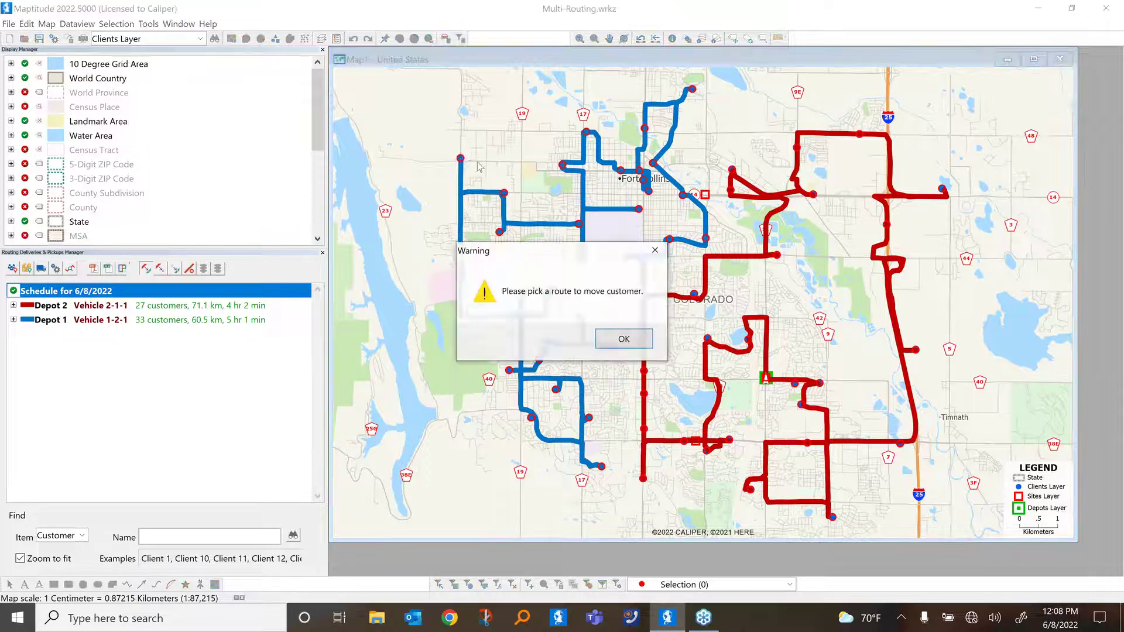
click(621, 340)
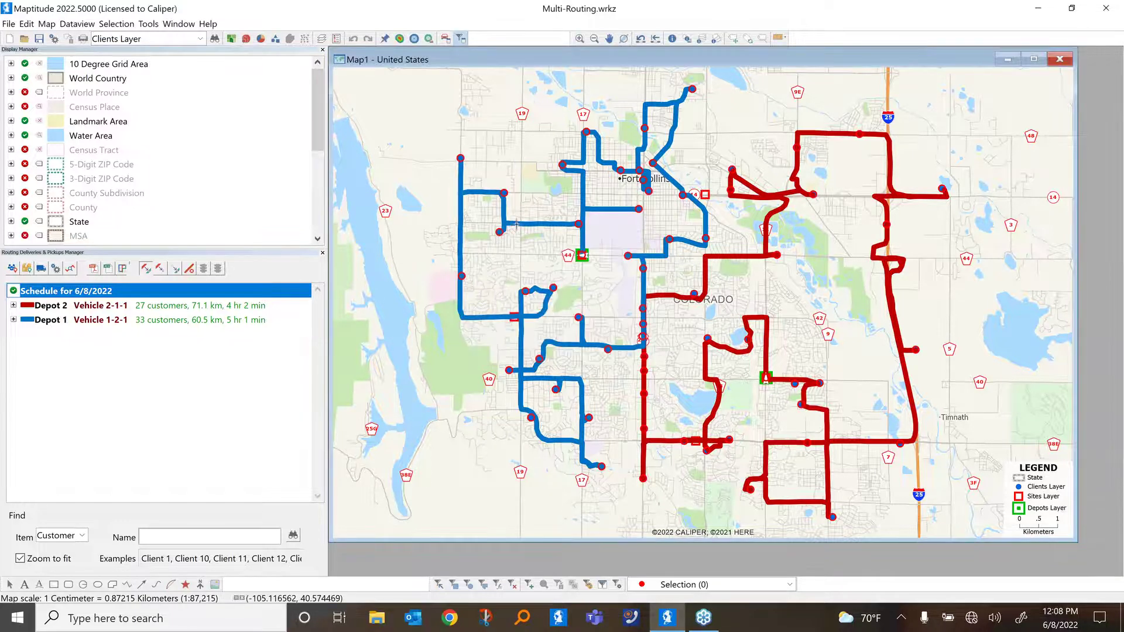
click(500, 233)
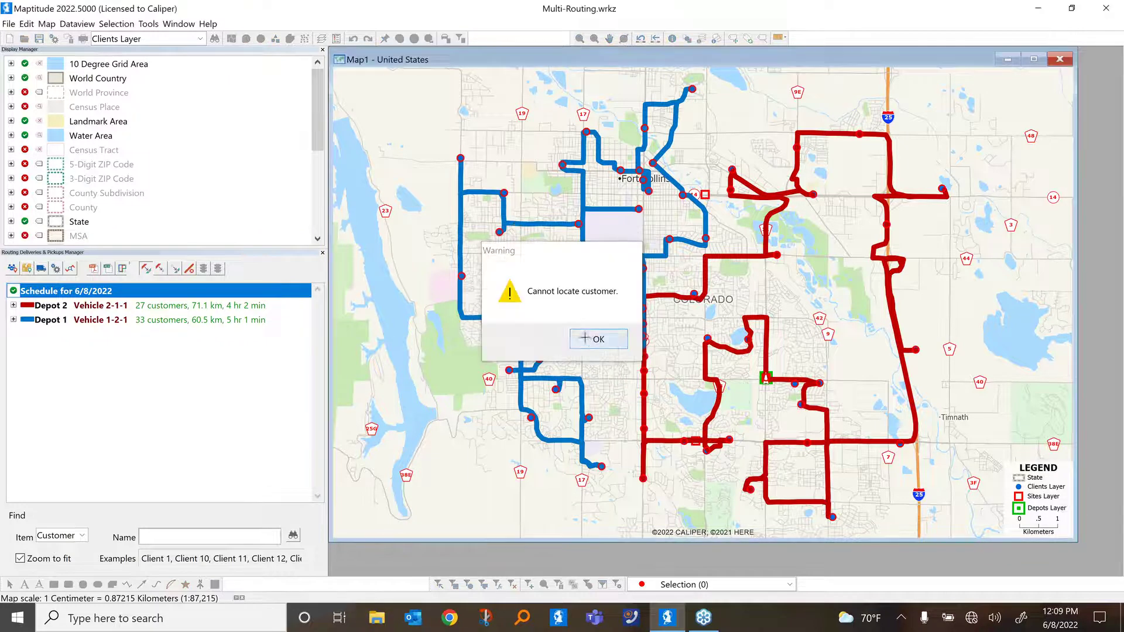
click(596, 339)
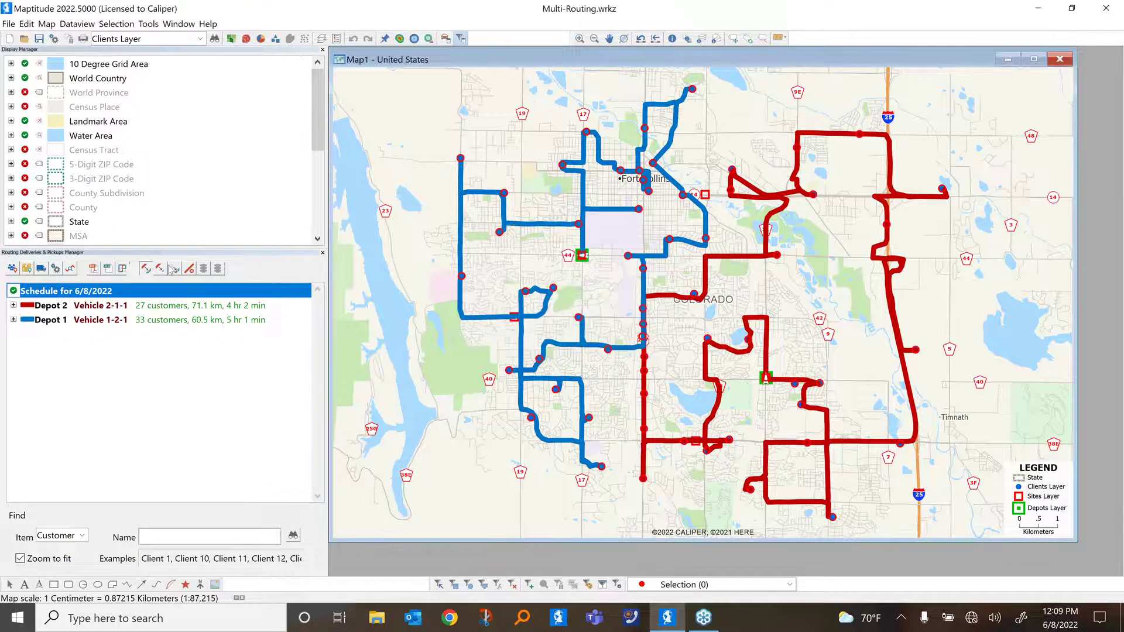
click(569, 223)
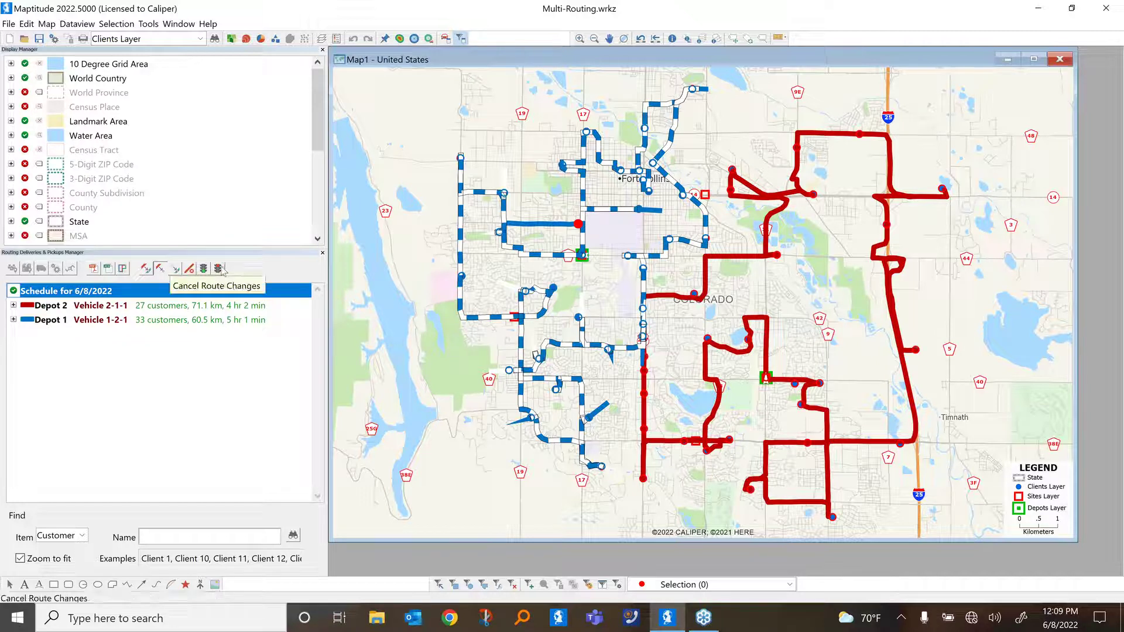
click(223, 271)
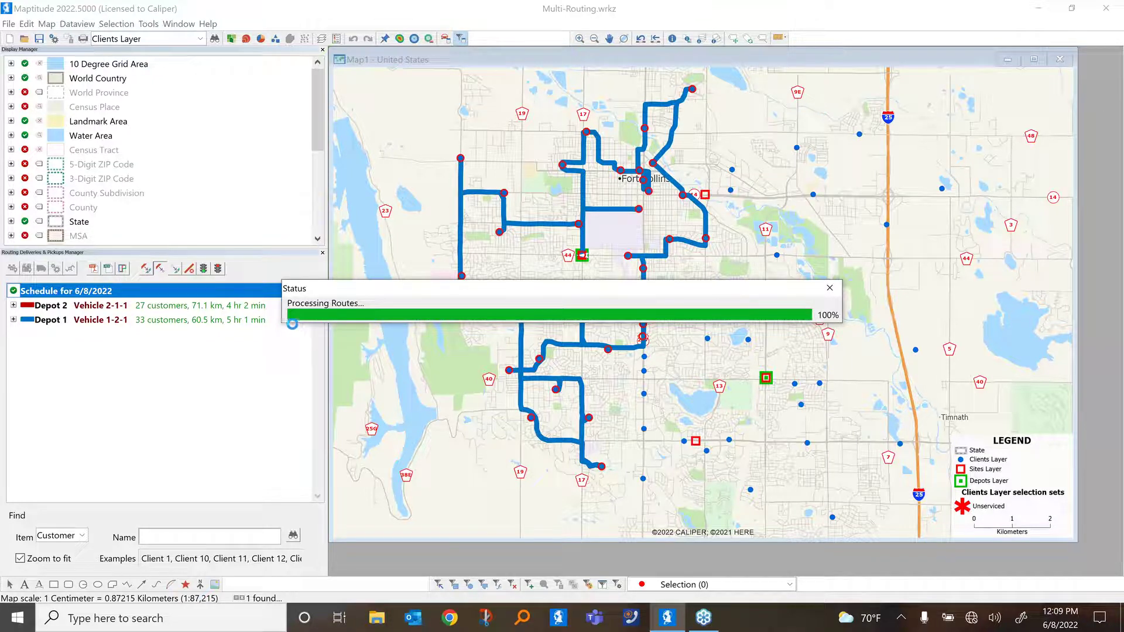
Close the processing Status dialog and the Routing Deliveries & Pickups Manager panel
click(831, 288)
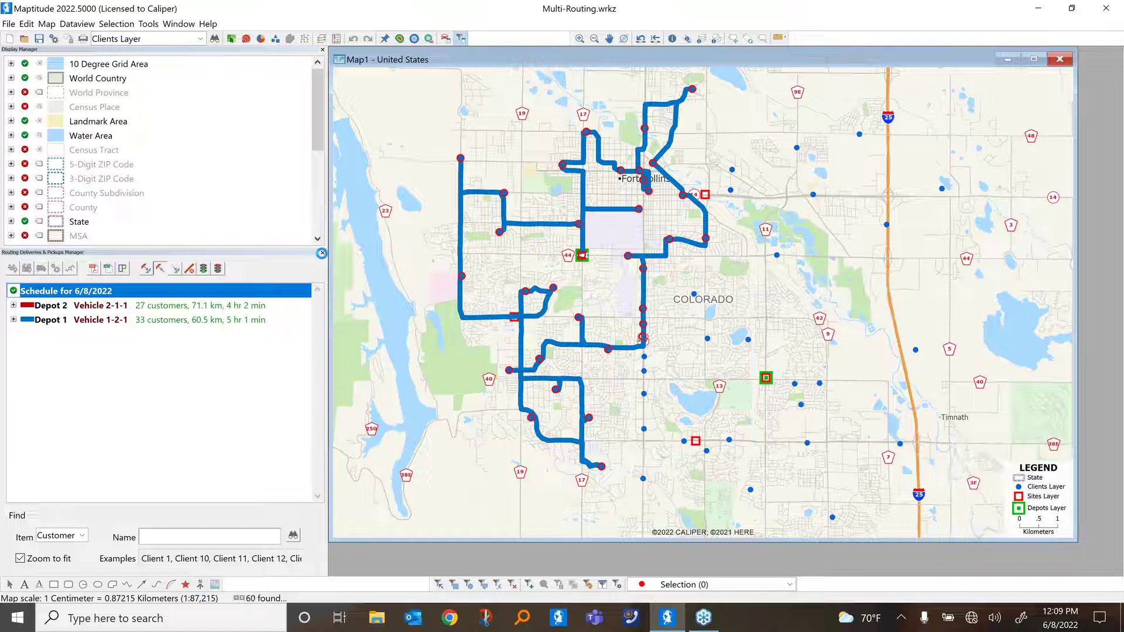
click(322, 253)
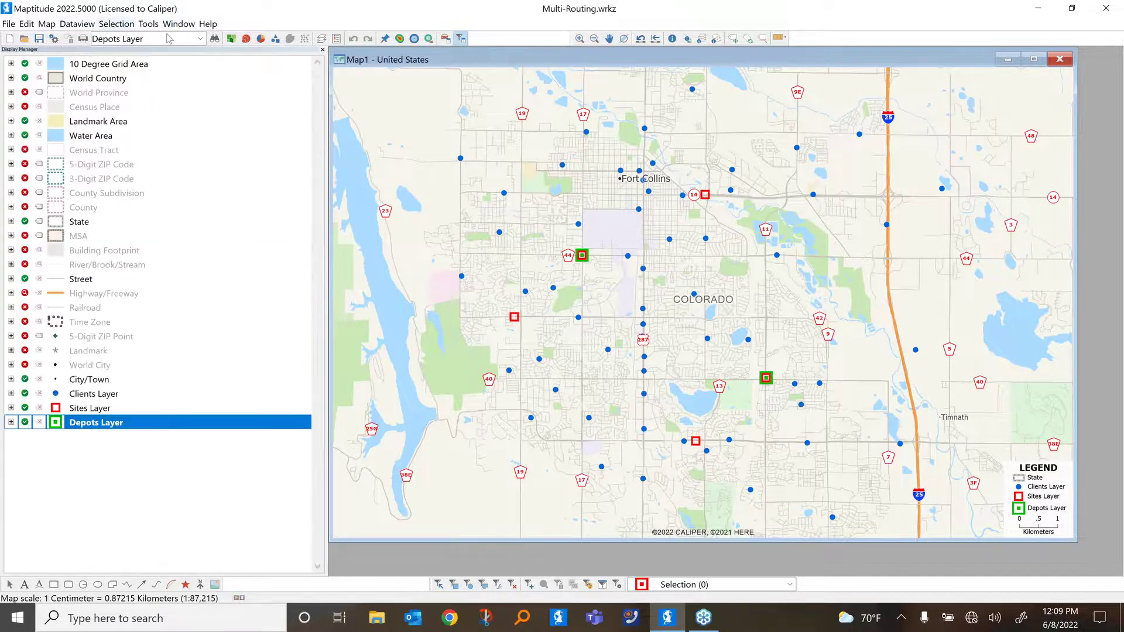
Zoom the map to Connecticut by finding the U.S. State CT
click(215, 38)
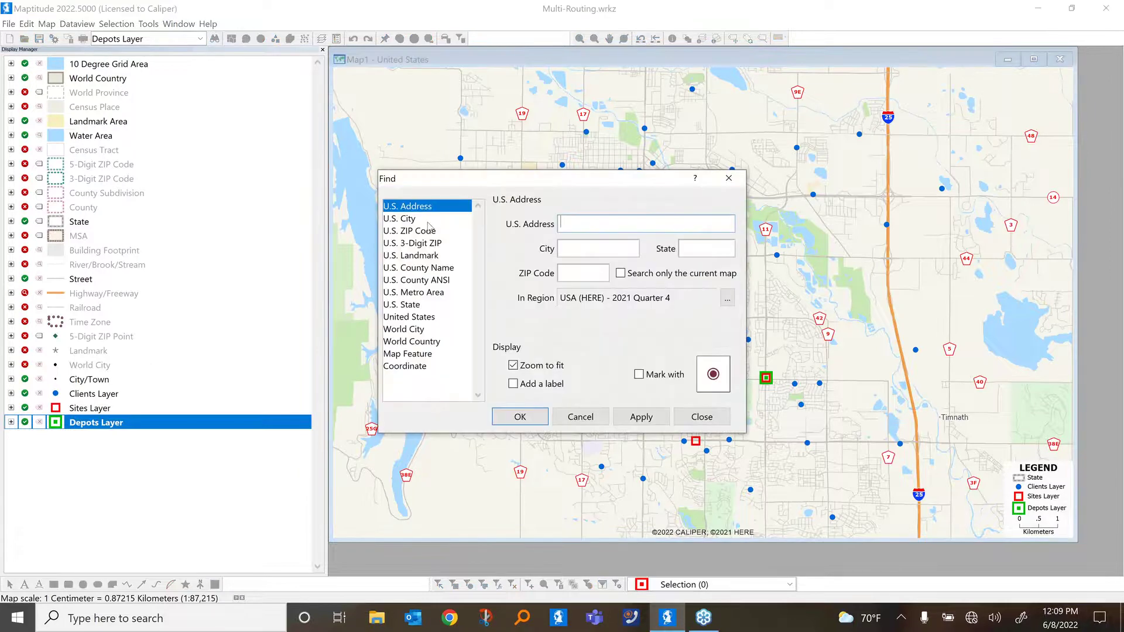
click(433, 306)
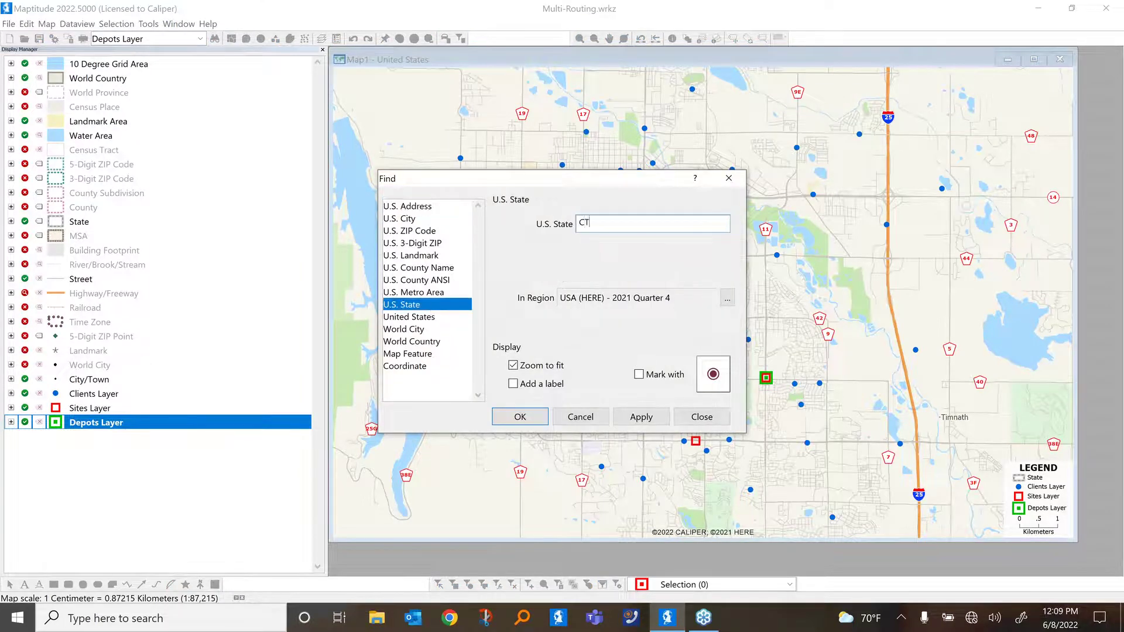
key(Return)
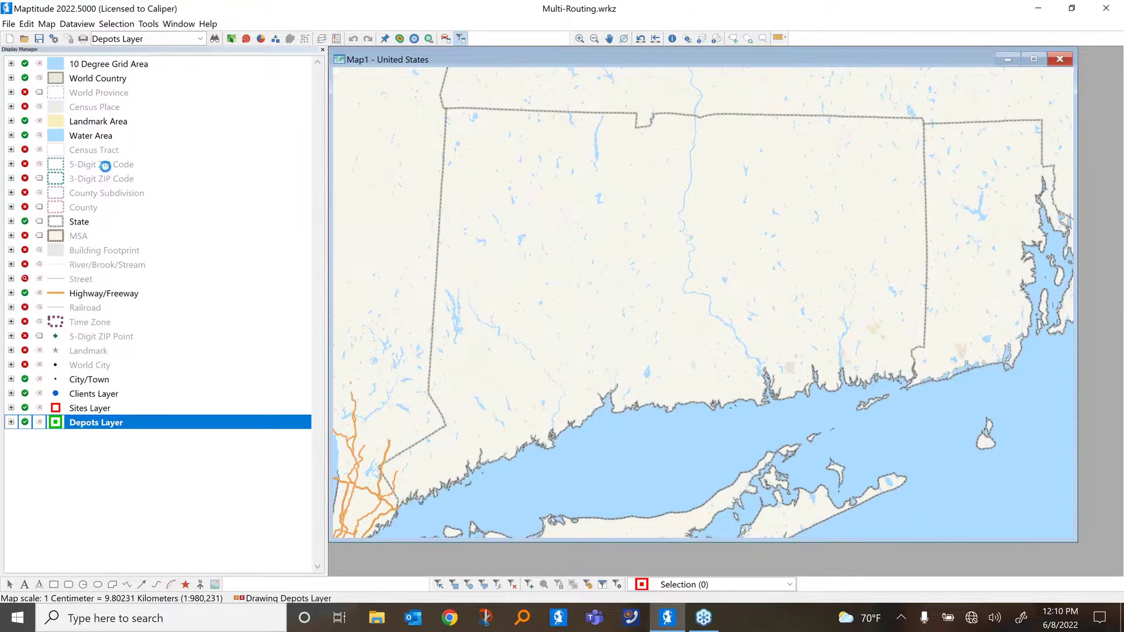
Make 5-Digit ZIP Code the working layer and start a Select by Condition query
right_click(105, 165)
click(144, 174)
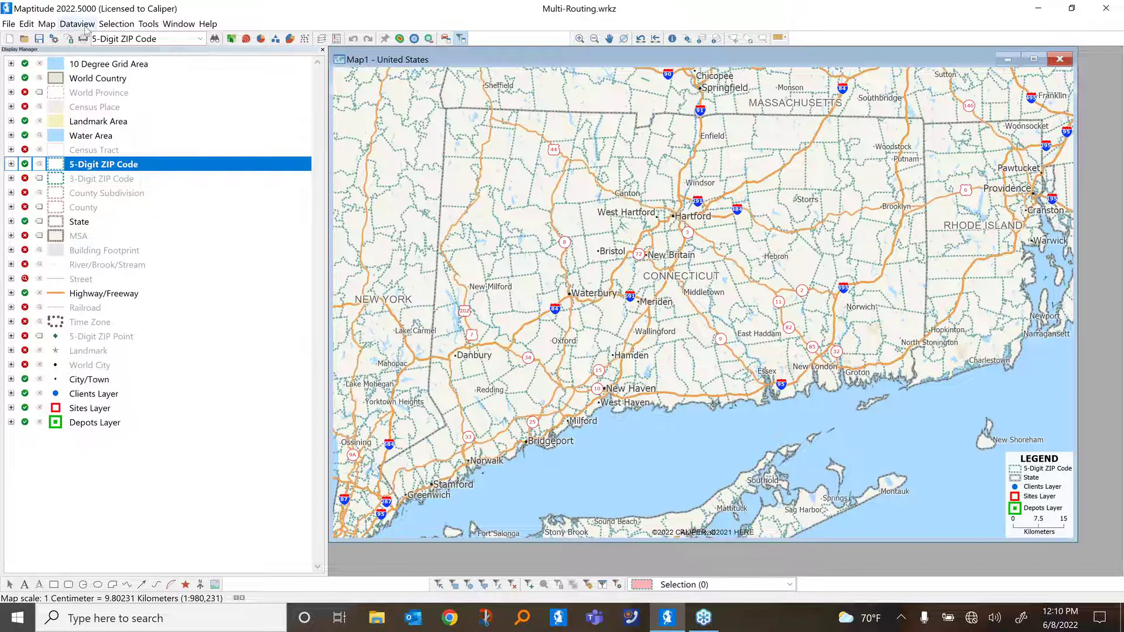
click(124, 24)
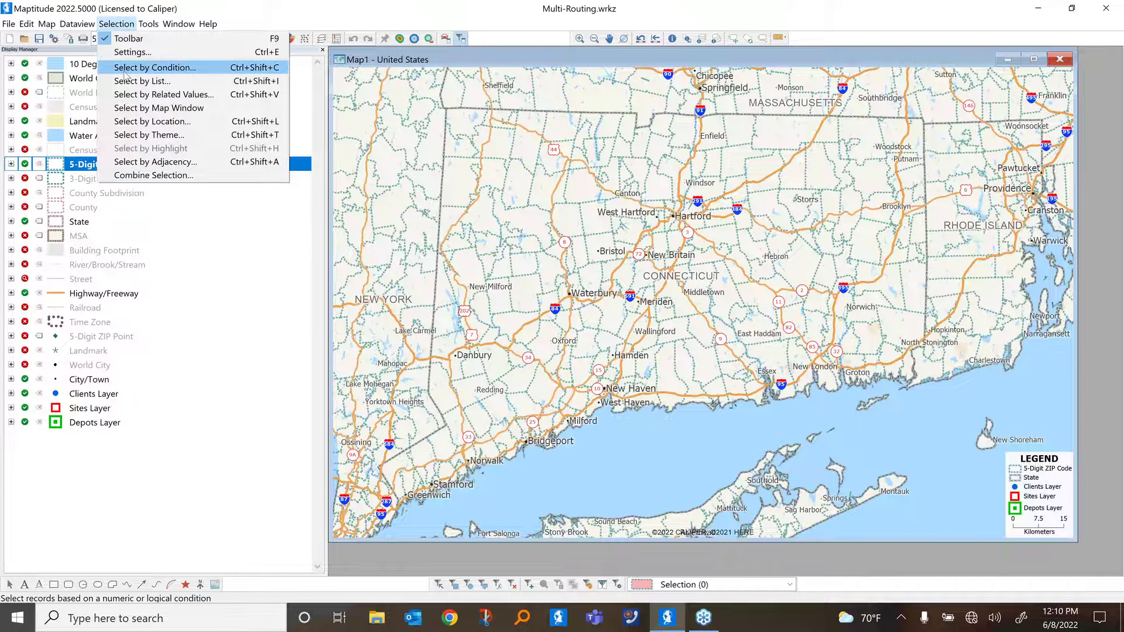
click(126, 68)
Select ZIP codes where [State Abbrev]='CT', giving 283 Connecticut records
click(445, 301)
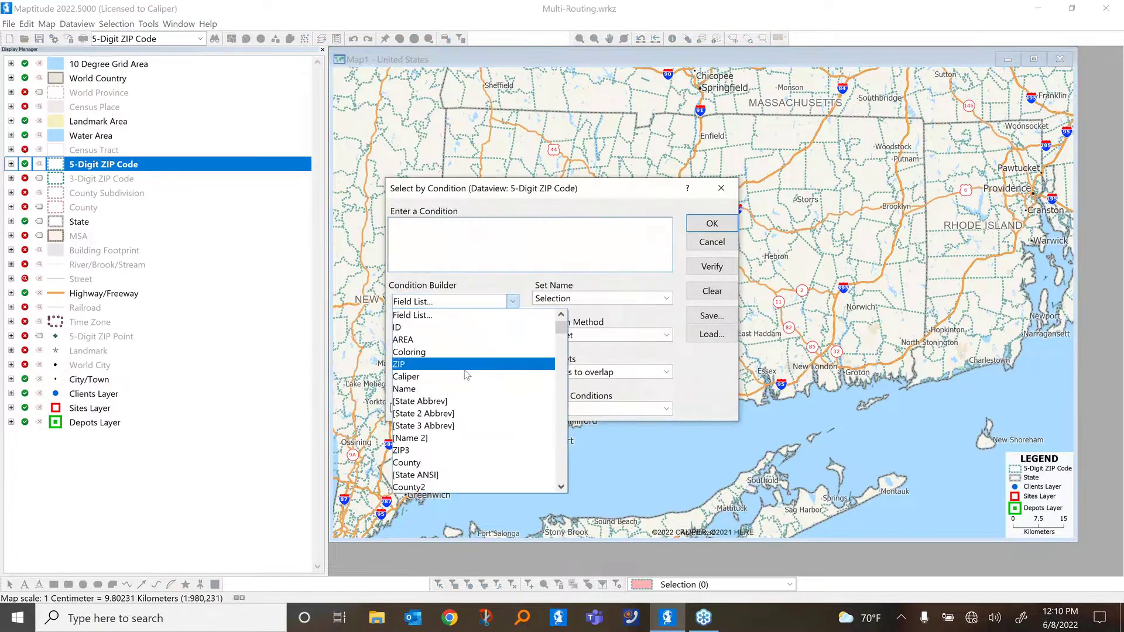
click(430, 402)
text(=)
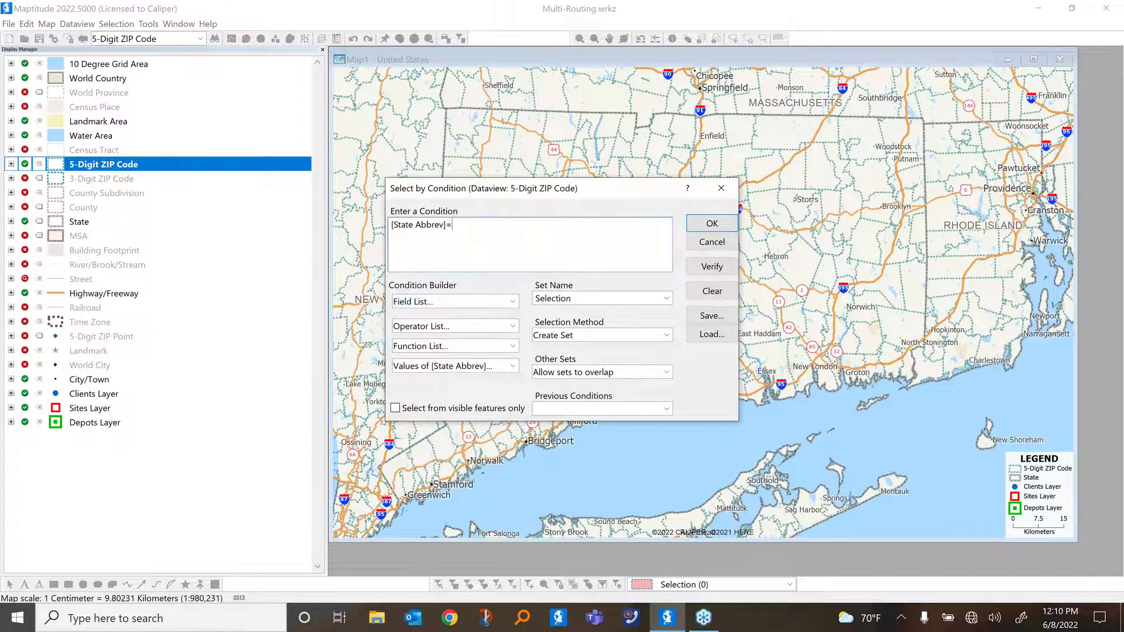
text('CT')
key(Return)
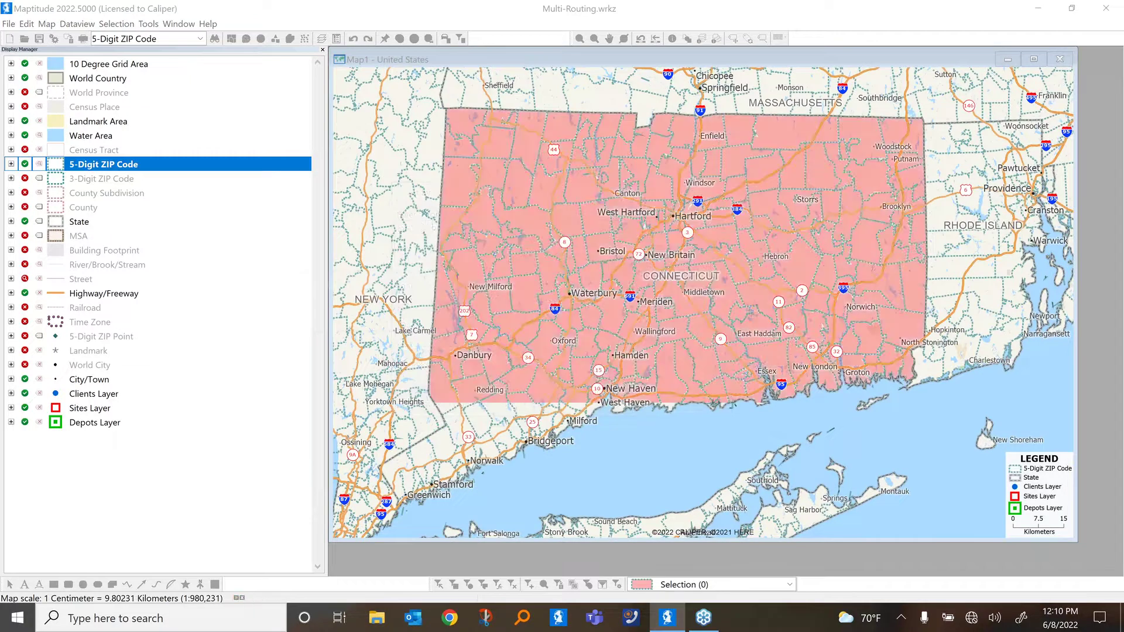
click(151, 25)
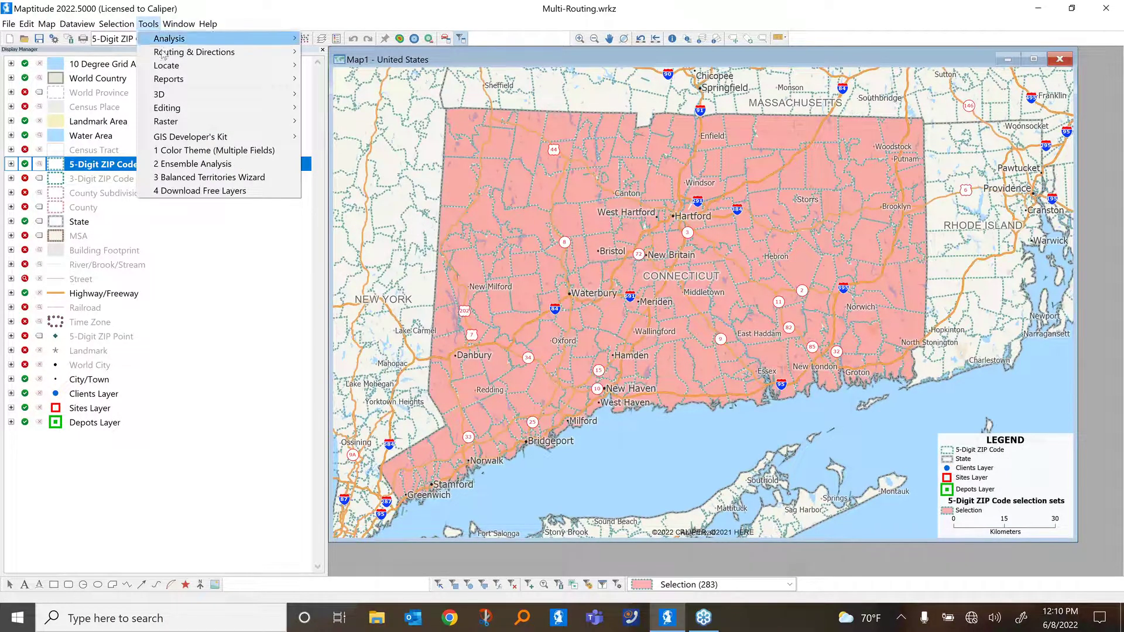
Run Ensemble Analysis on Selection (283), balancing Population across 4 territories
click(193, 165)
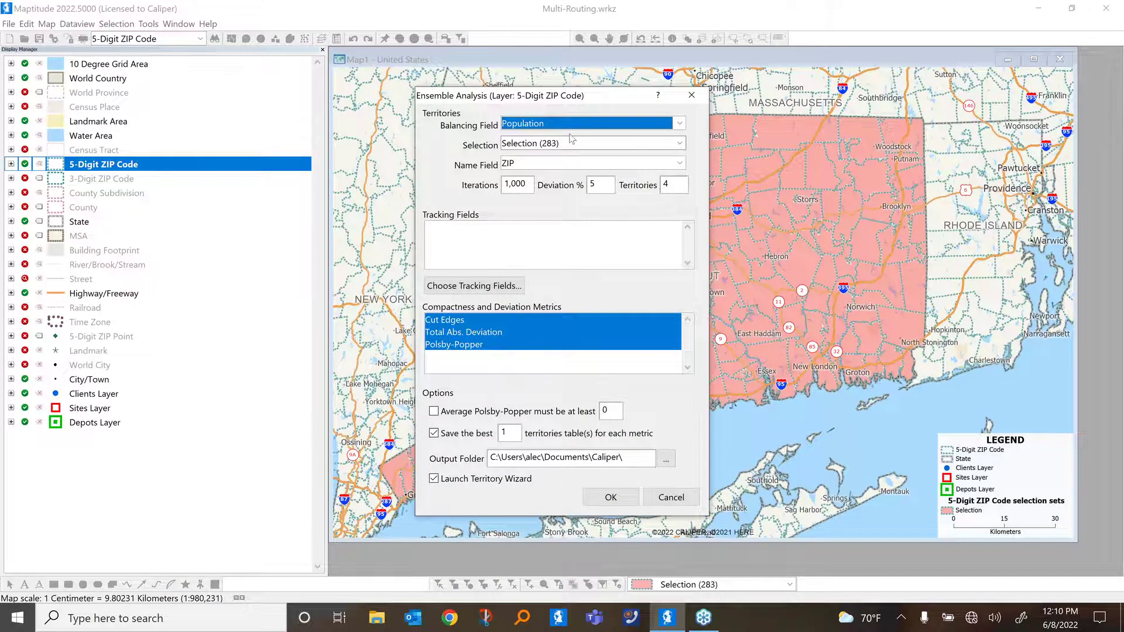
click(658, 145)
click(657, 145)
click(657, 145)
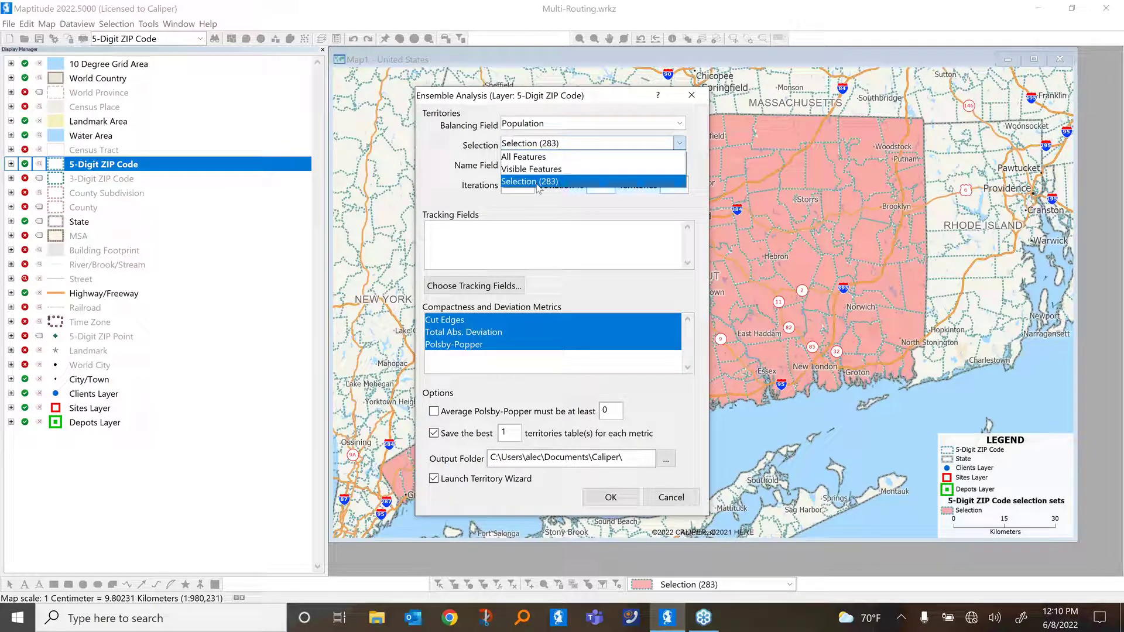
click(539, 182)
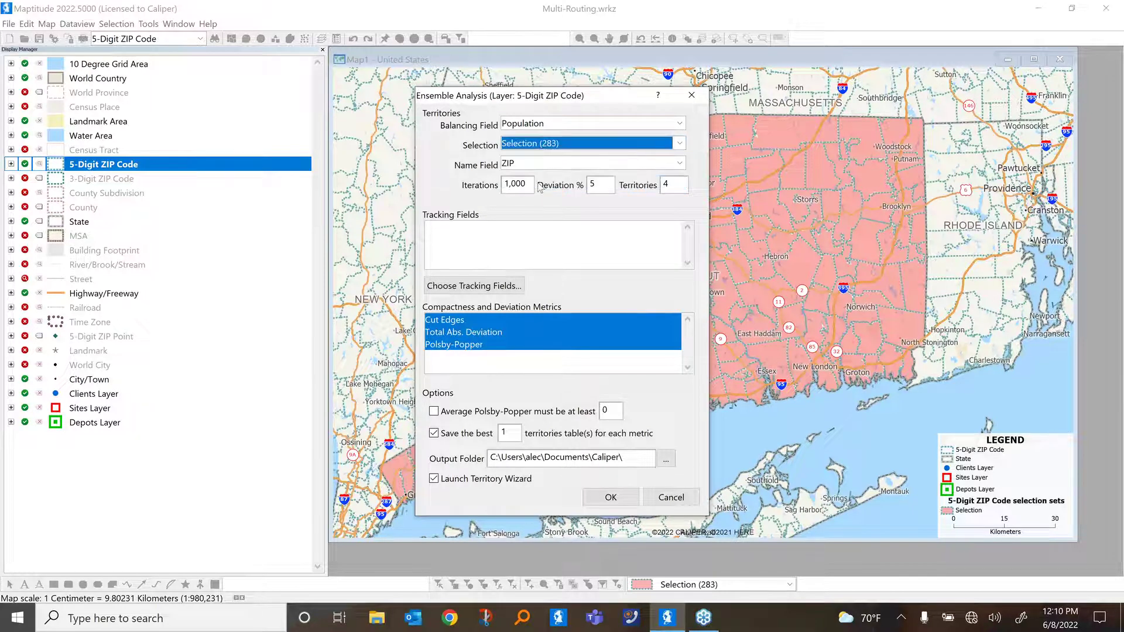
click(566, 125)
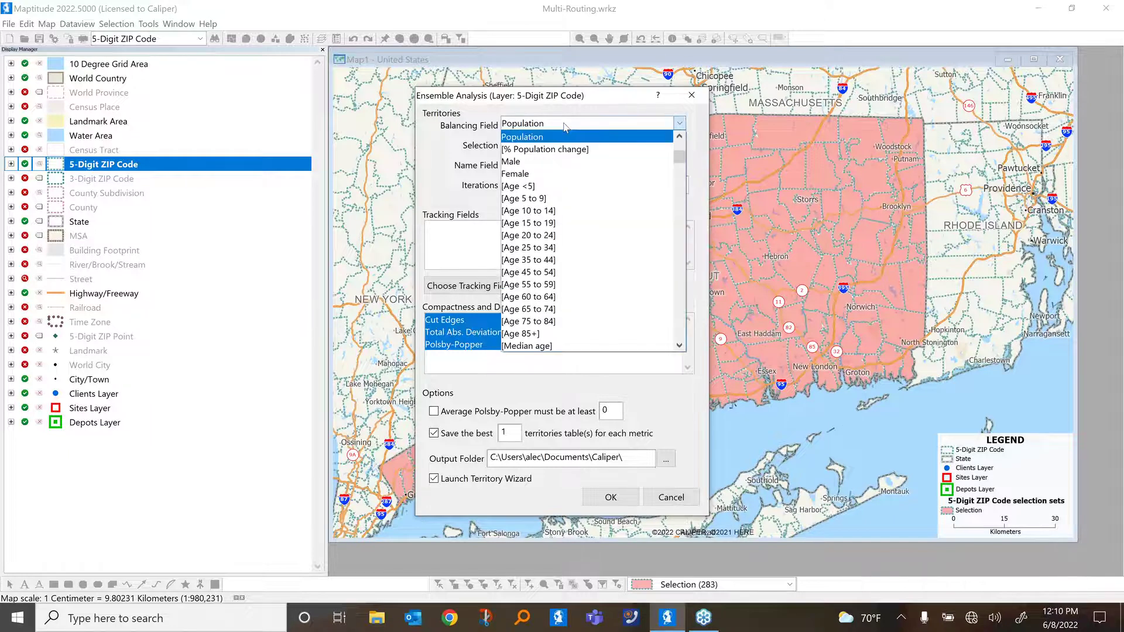
click(566, 127)
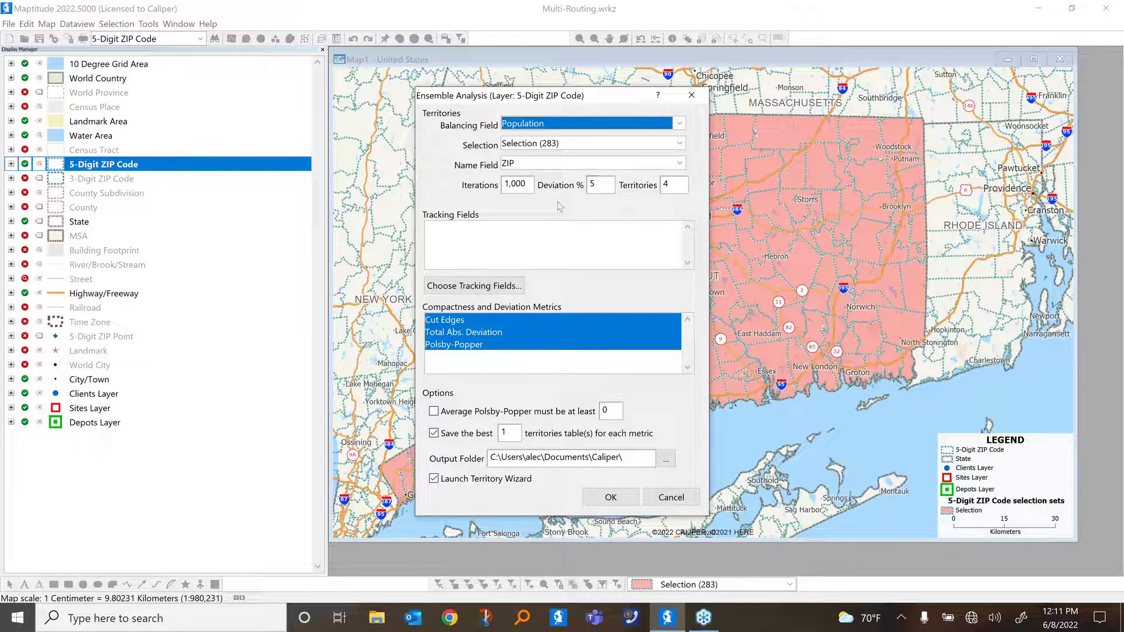
click(591, 124)
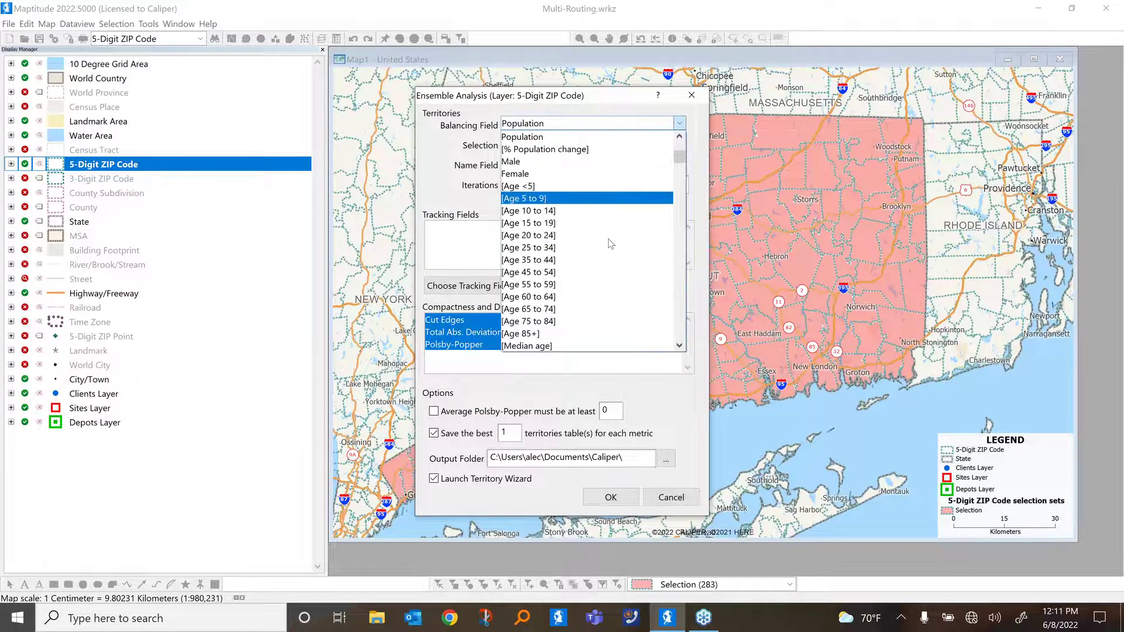
click(591, 137)
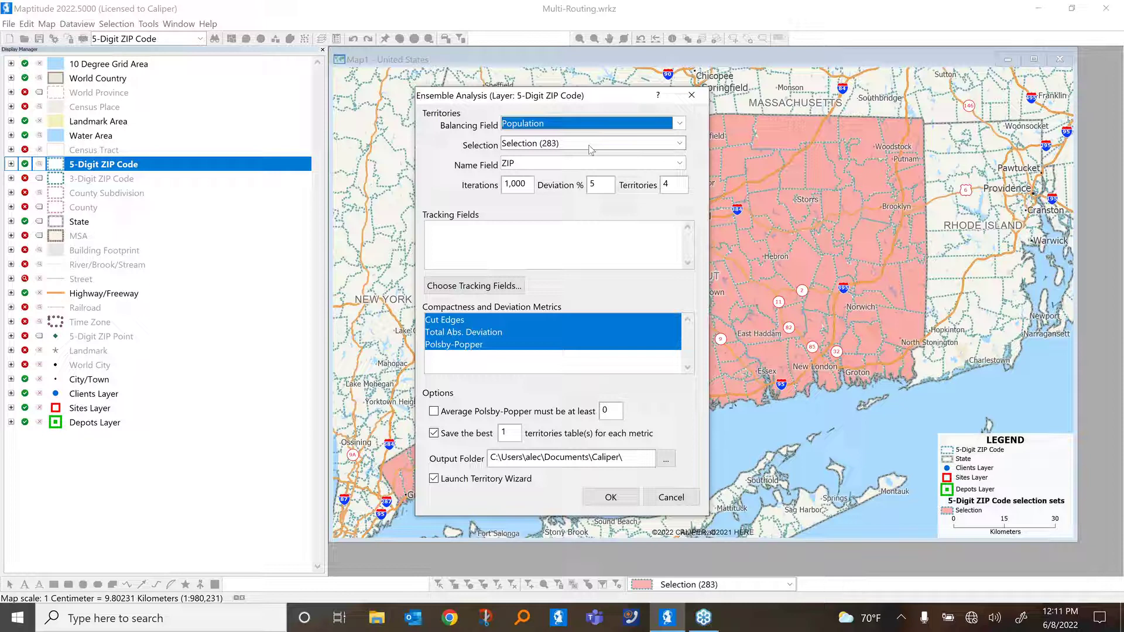
click(593, 497)
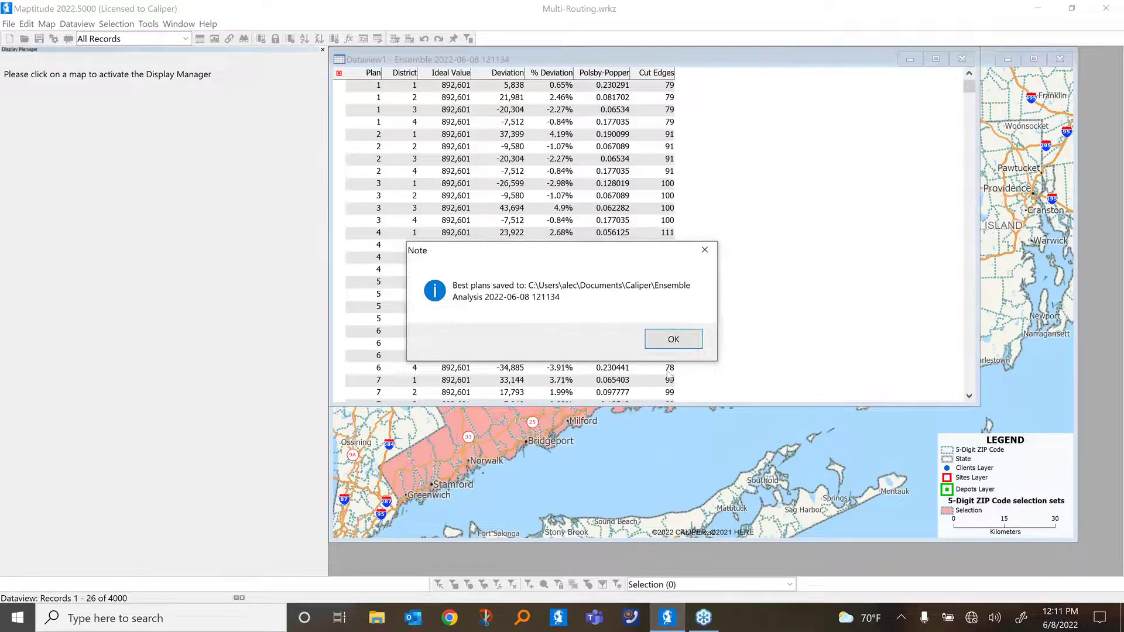
Build a 4-territory Connecticut layer from the saved 164_Polsby-Popper_1.bin territory table
click(650, 338)
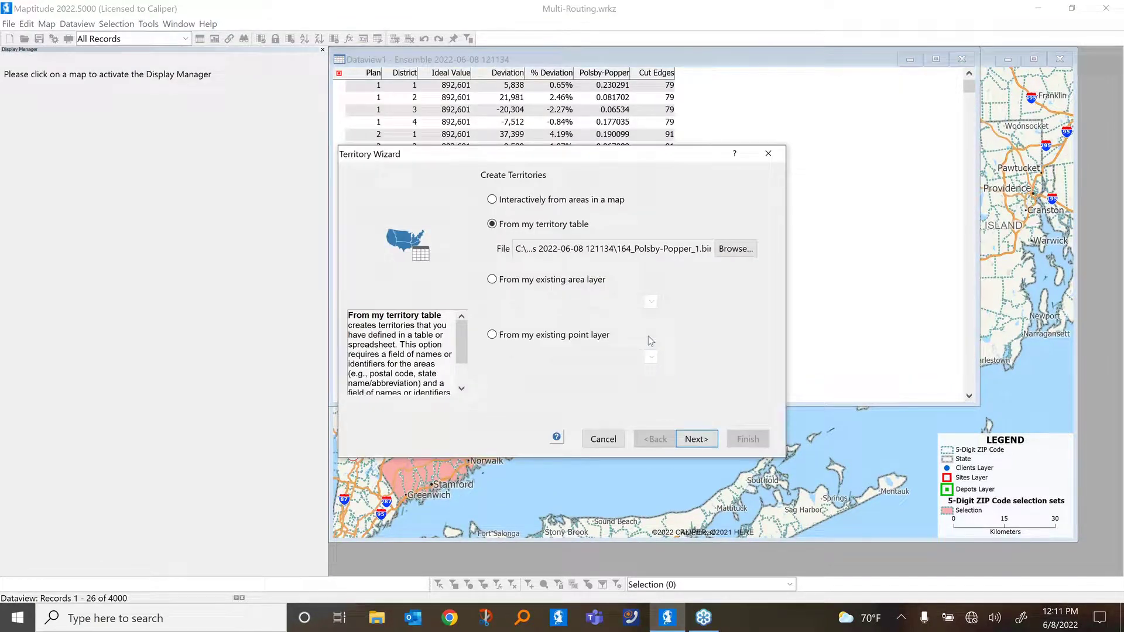
click(707, 442)
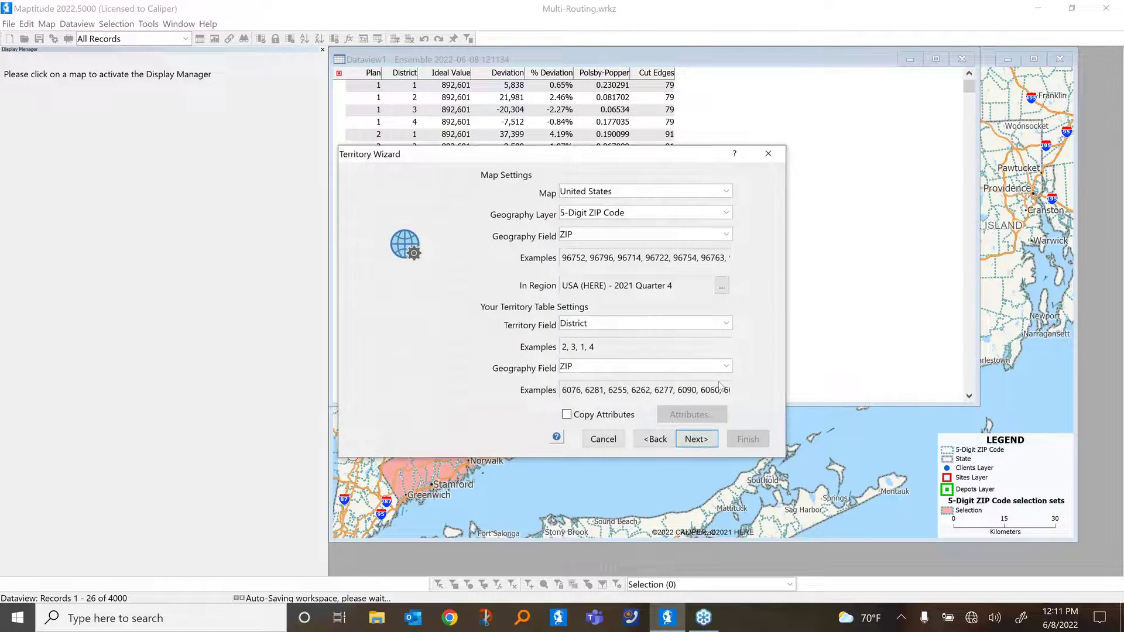
click(696, 439)
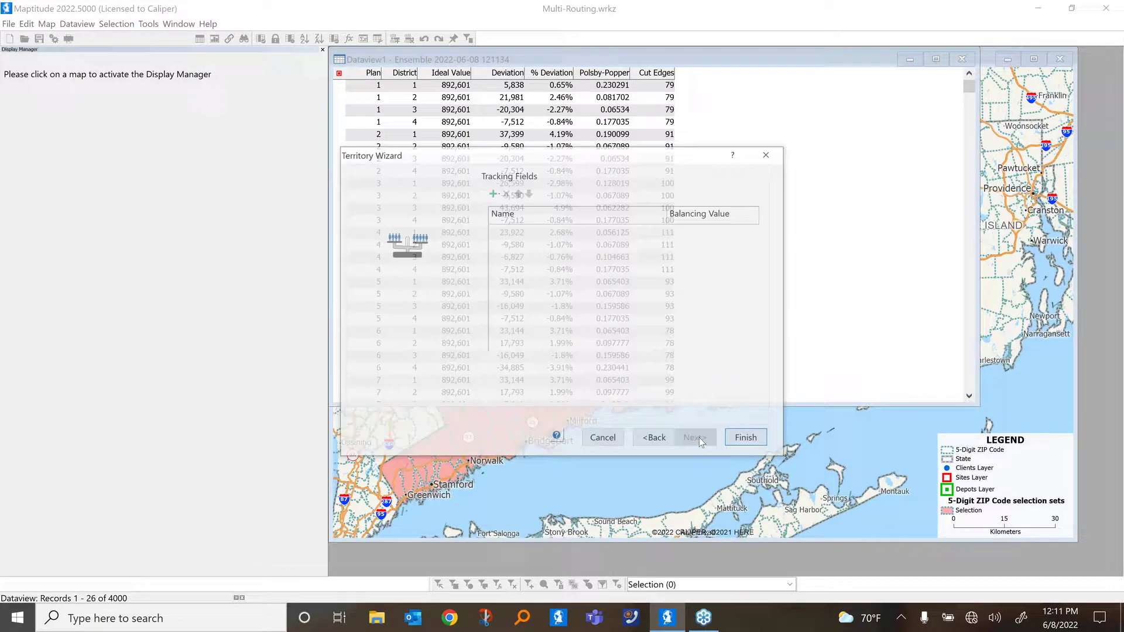
click(737, 440)
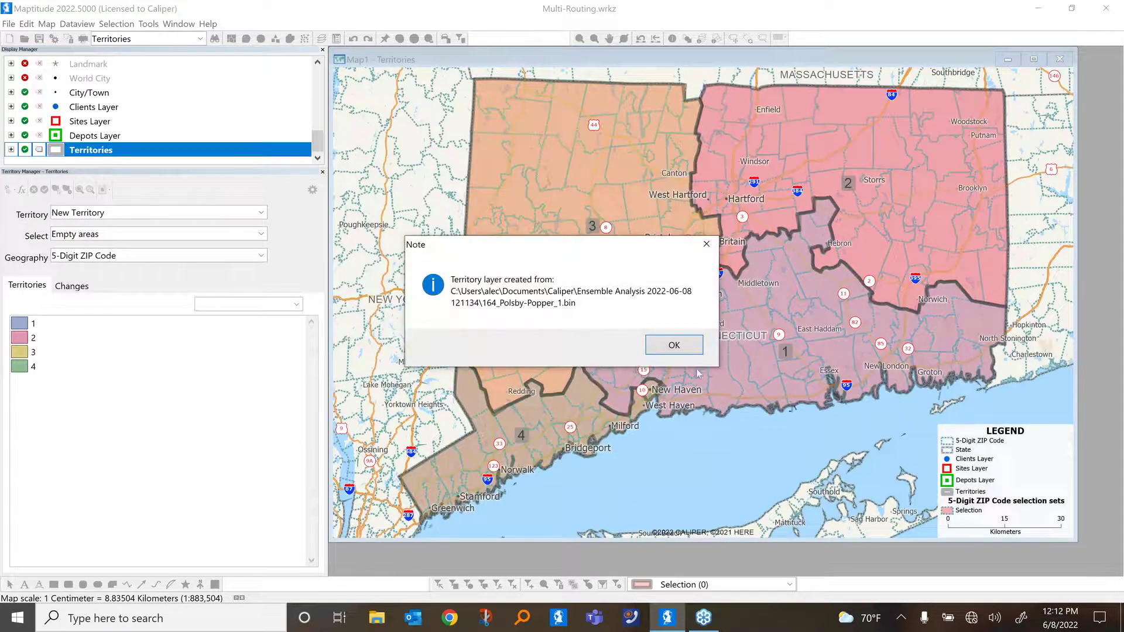
Enlarge the layer list and clear the 5-Digit ZIP Code selection so territories 1–4 show
click(684, 352)
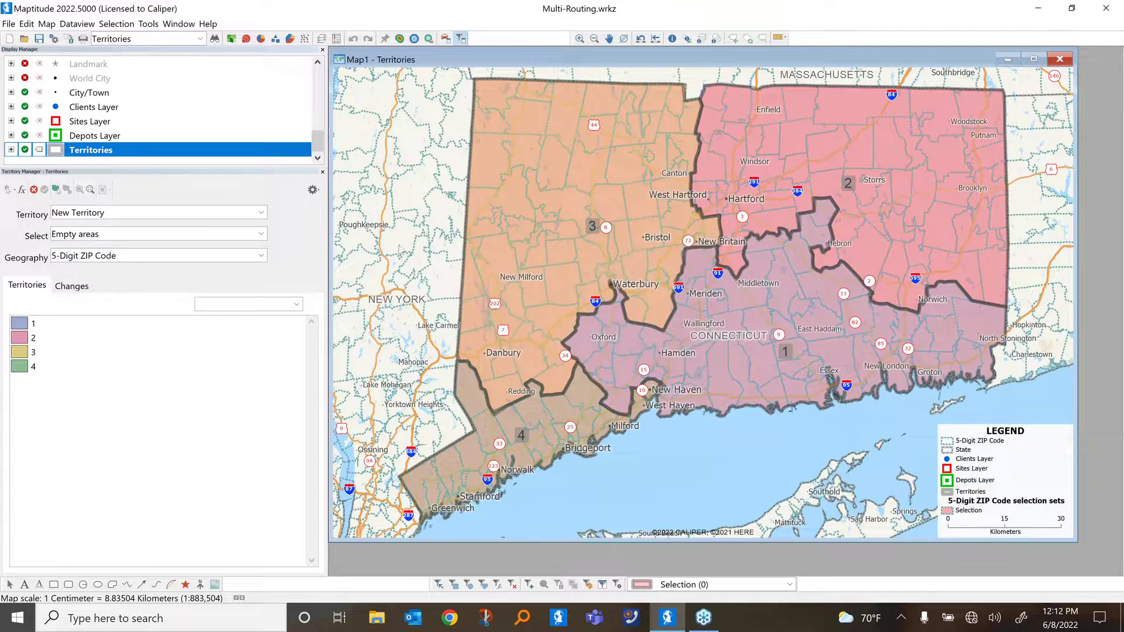
drag(188, 170, 149, 266)
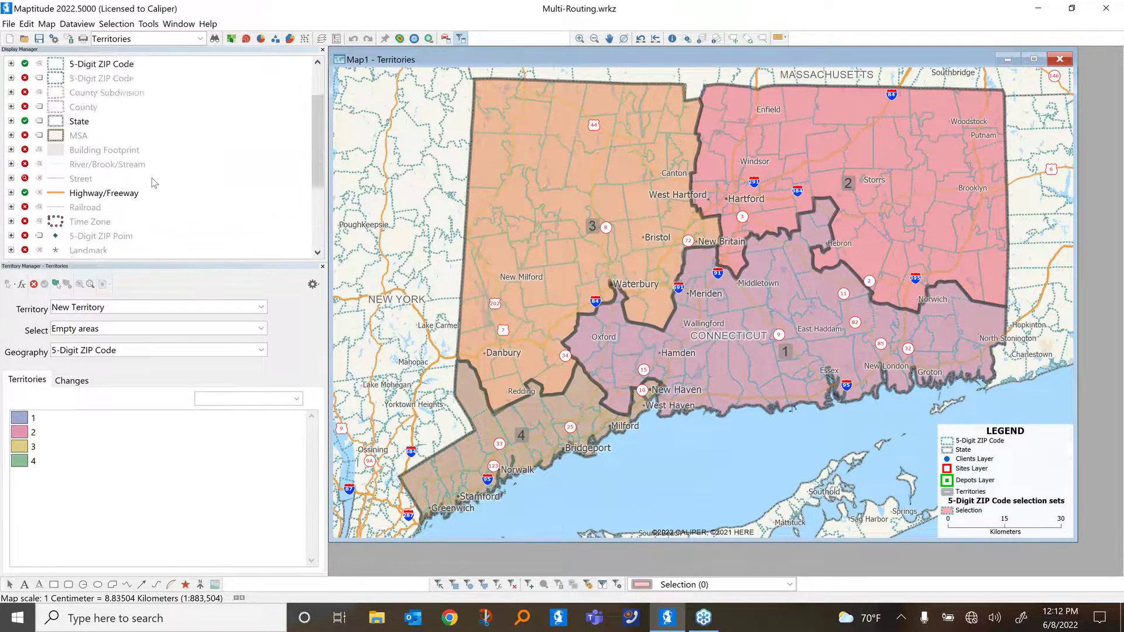
right_click(169, 164)
click(256, 171)
click(512, 584)
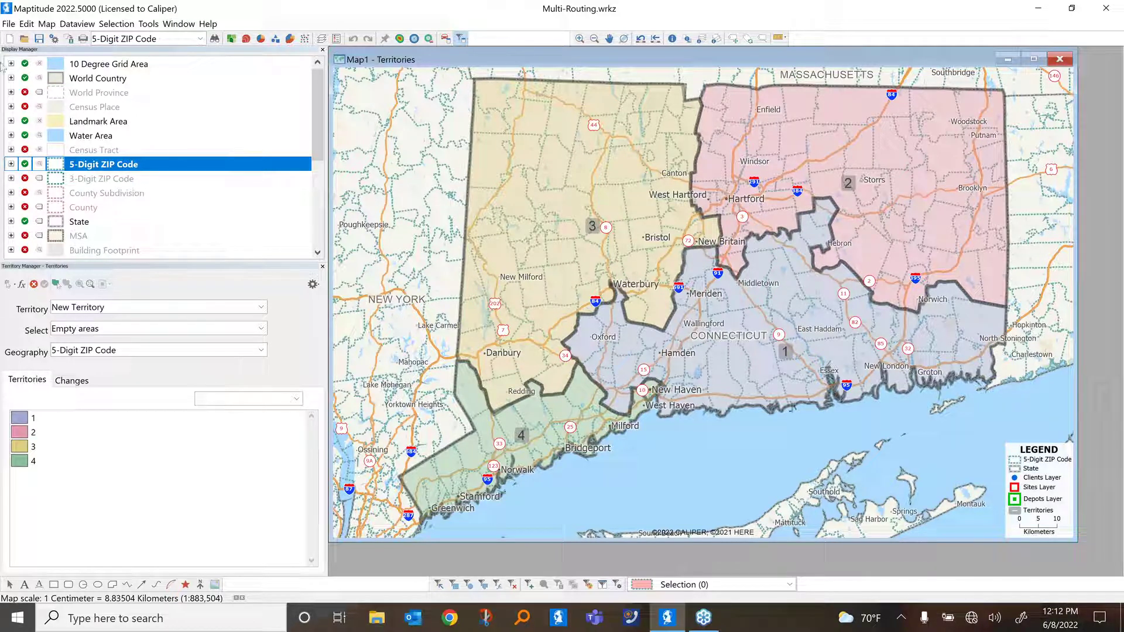
Add the USDA NAIP aerial imagery layer to the Connecticut territory map
click(47, 24)
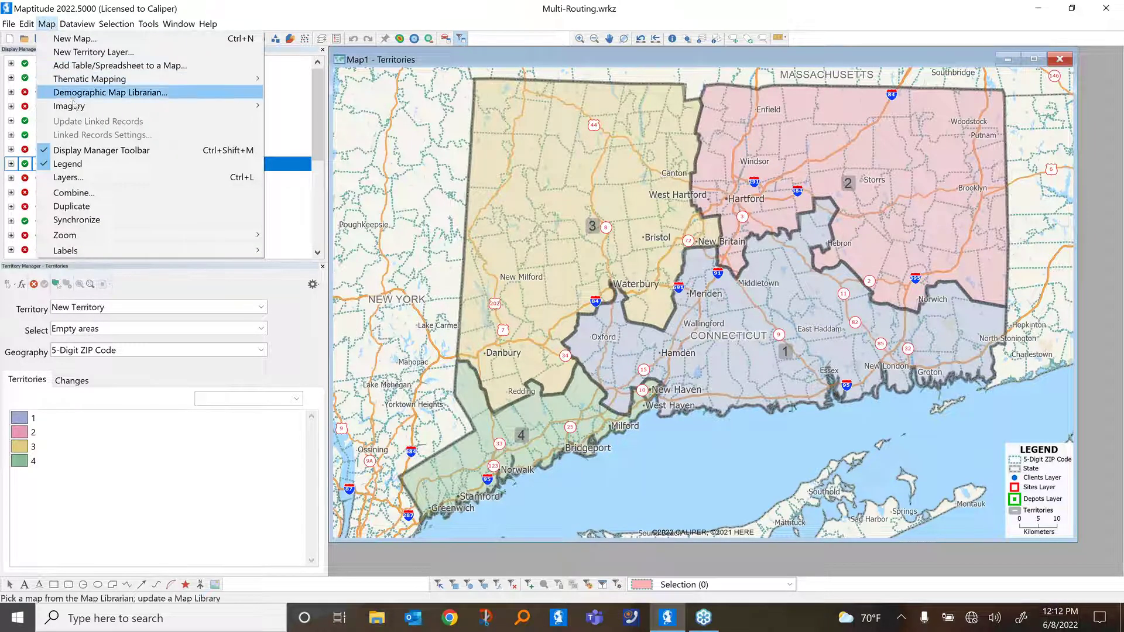
mouse_move(88, 106)
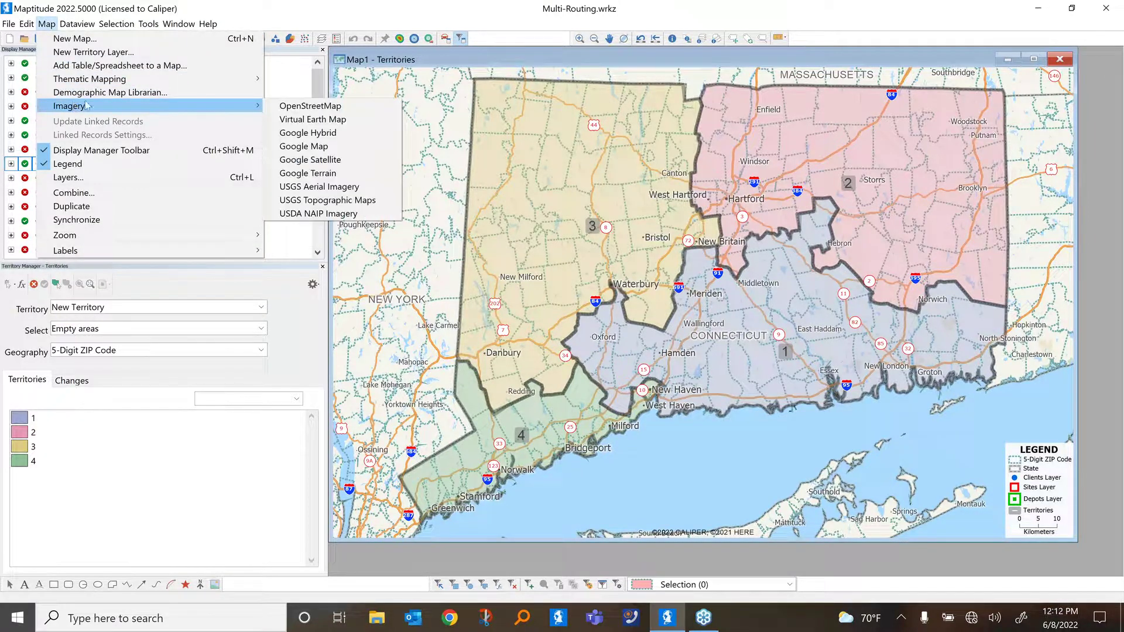
click(329, 214)
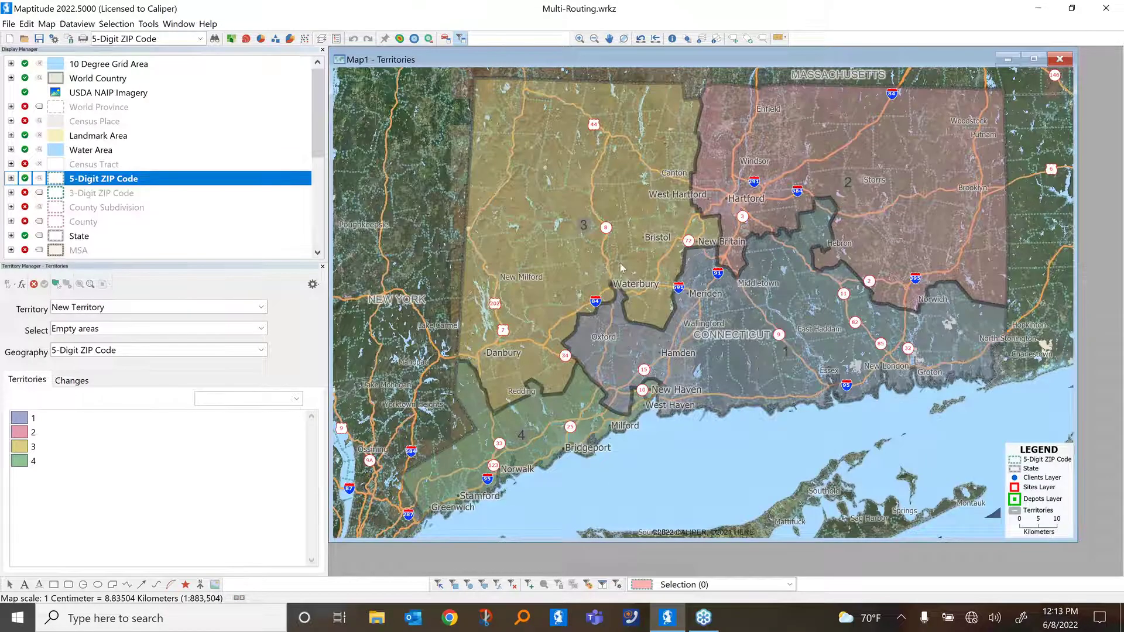
Hide the USDA NAIP Imagery layer in the Display Manager so the road basemap shows
mouse_move(653, 300)
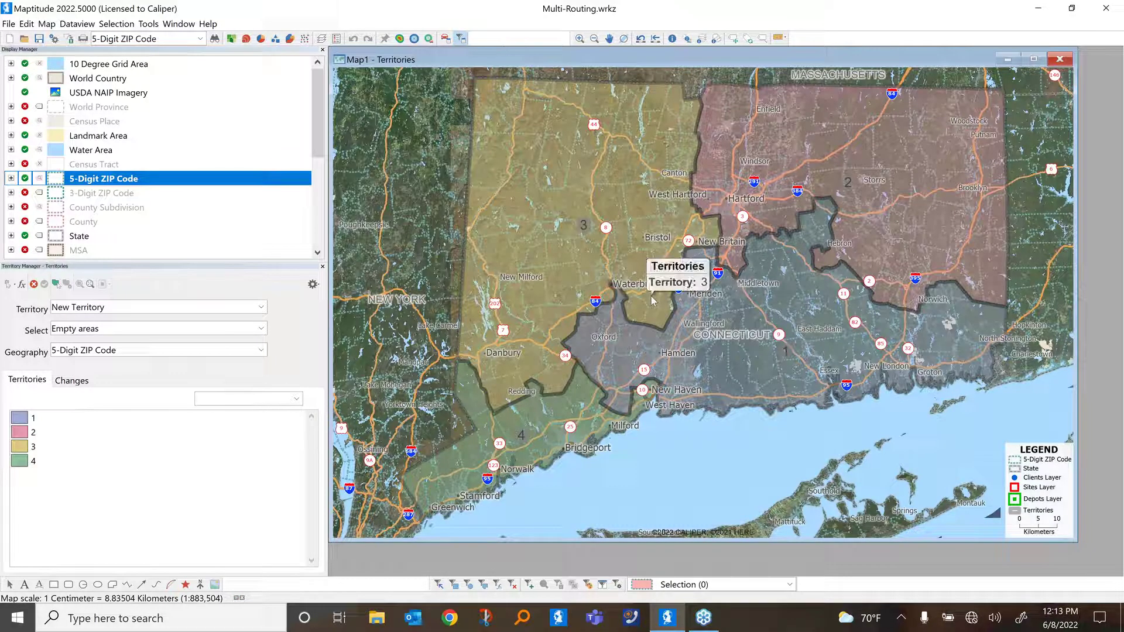
click(24, 95)
click(25, 93)
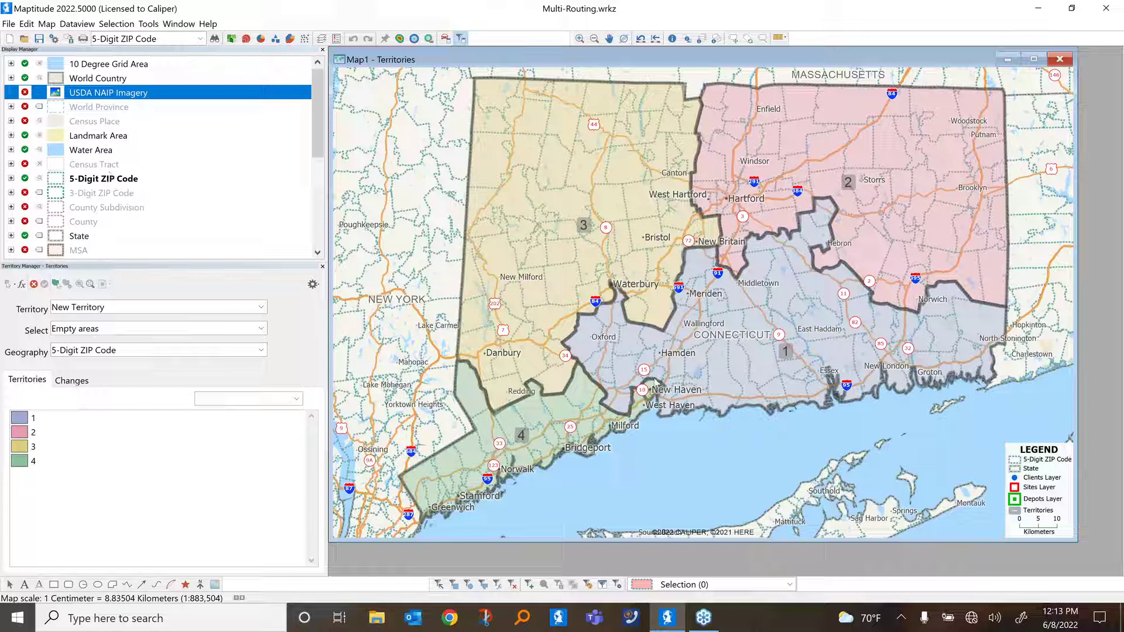
Load online.caliper.com in Chrome and open the Canada Population Map from the dashboard
click(457, 625)
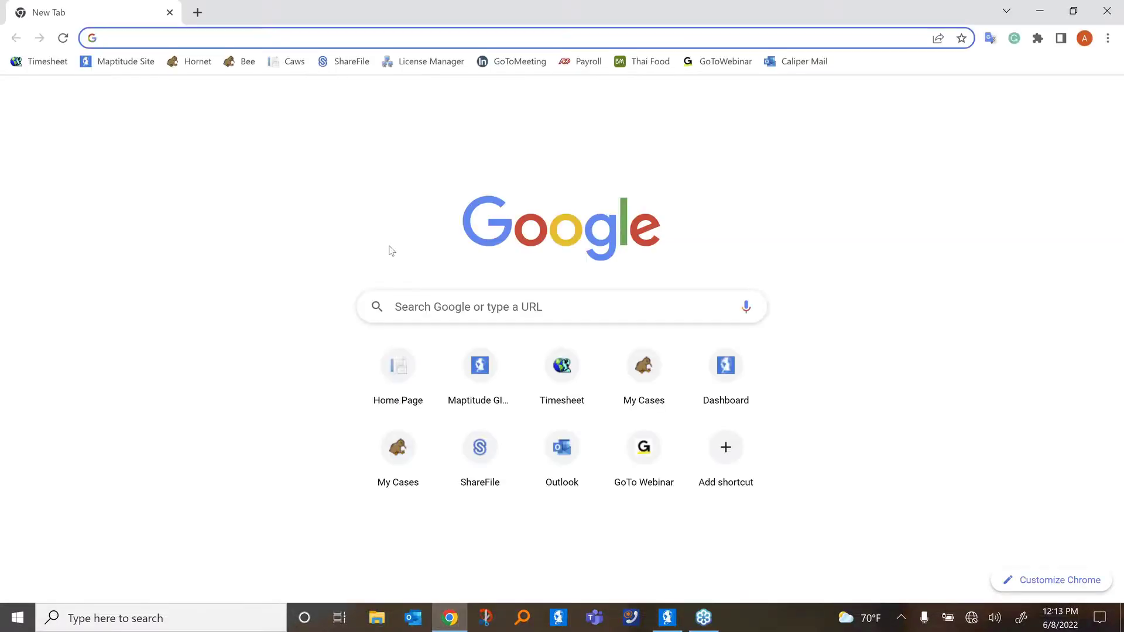
text(on)
key(Return)
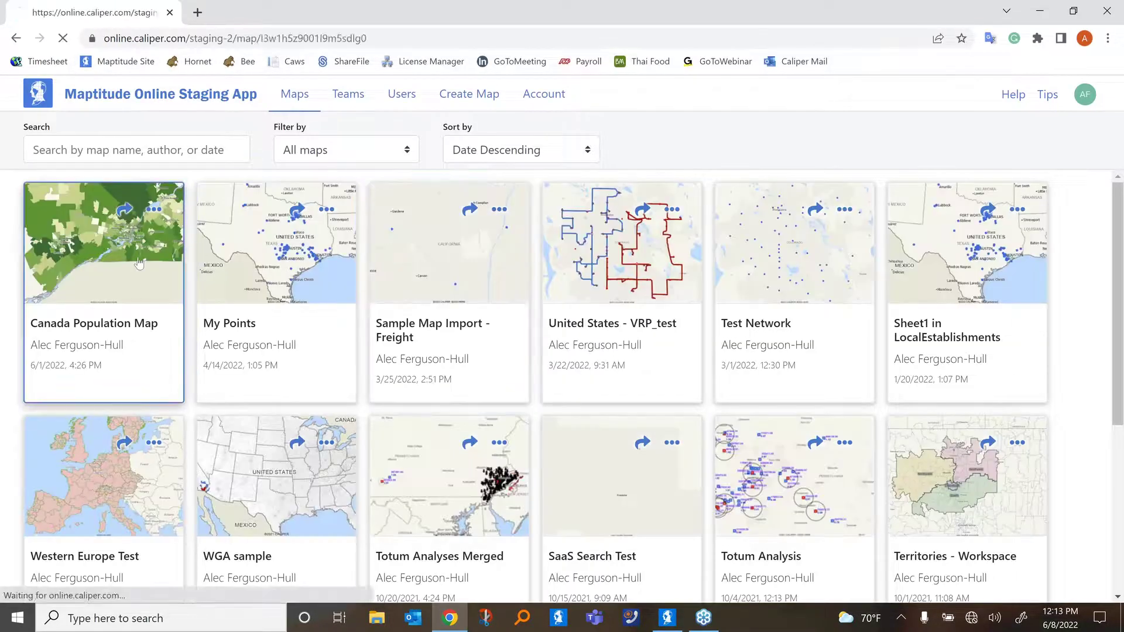
click(138, 263)
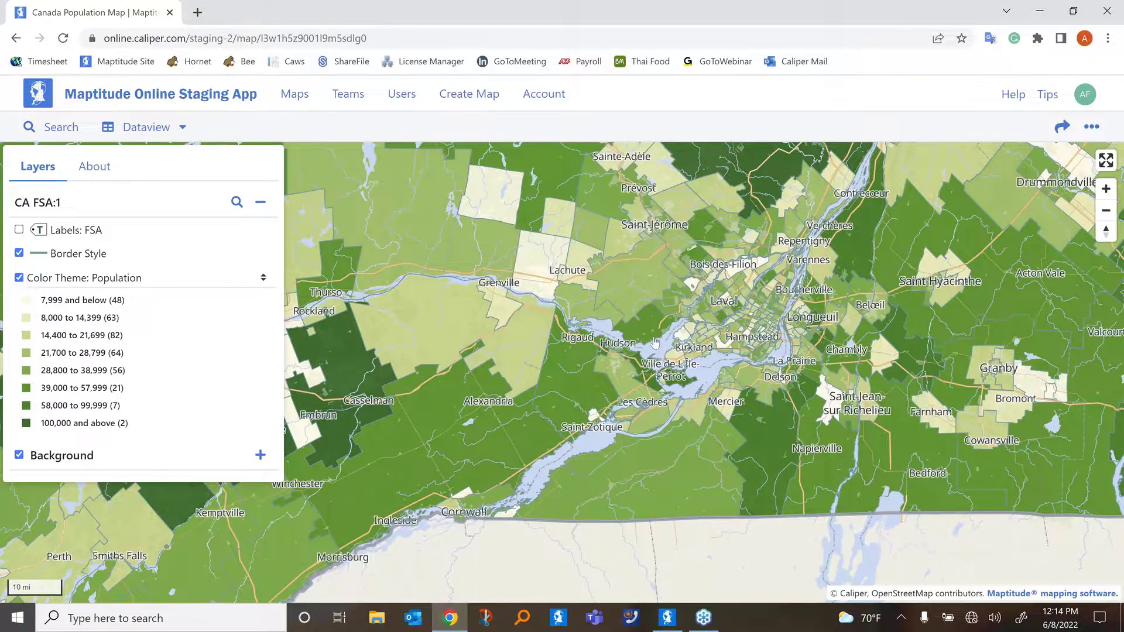
scroll(665, 342, up, 1)
scroll(666, 341, up, 1)
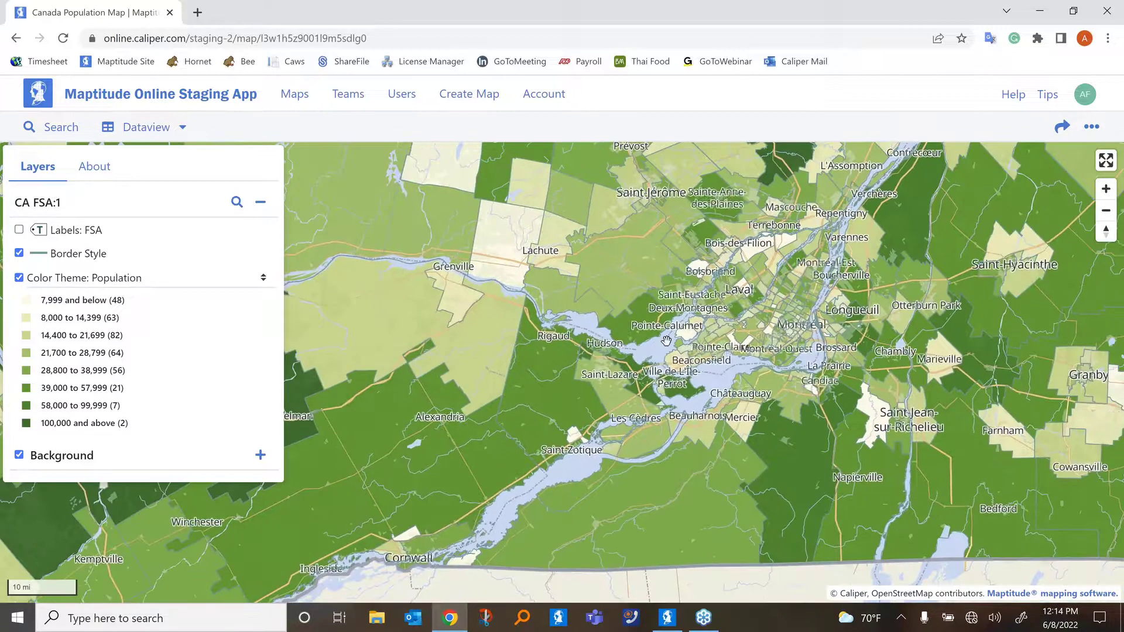